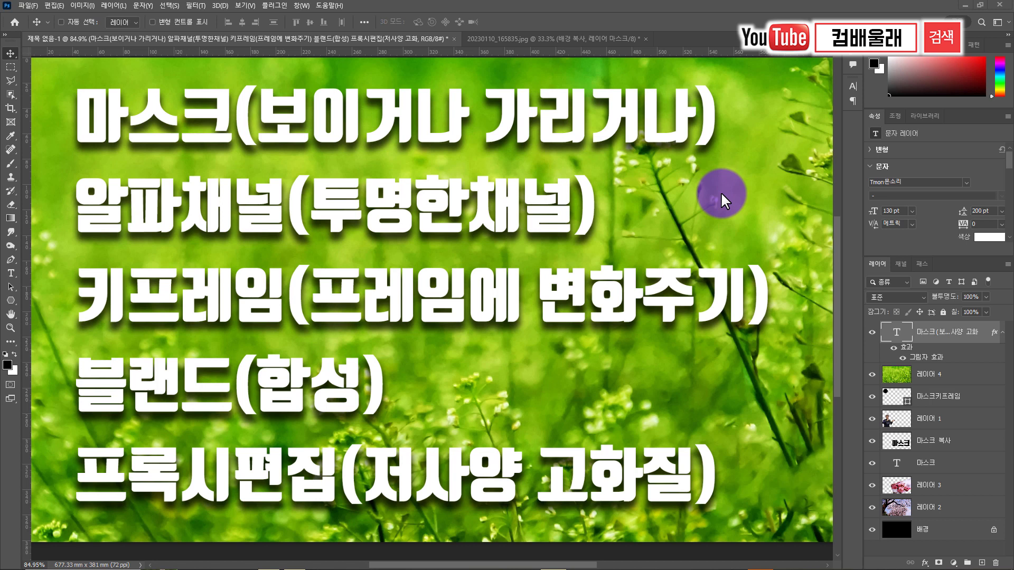
Hide the top text layer and draw a black five-pointed star shape above 레이어 4.
key("ctrl+comma")
left_click(545, 295, "ctrl+alt")
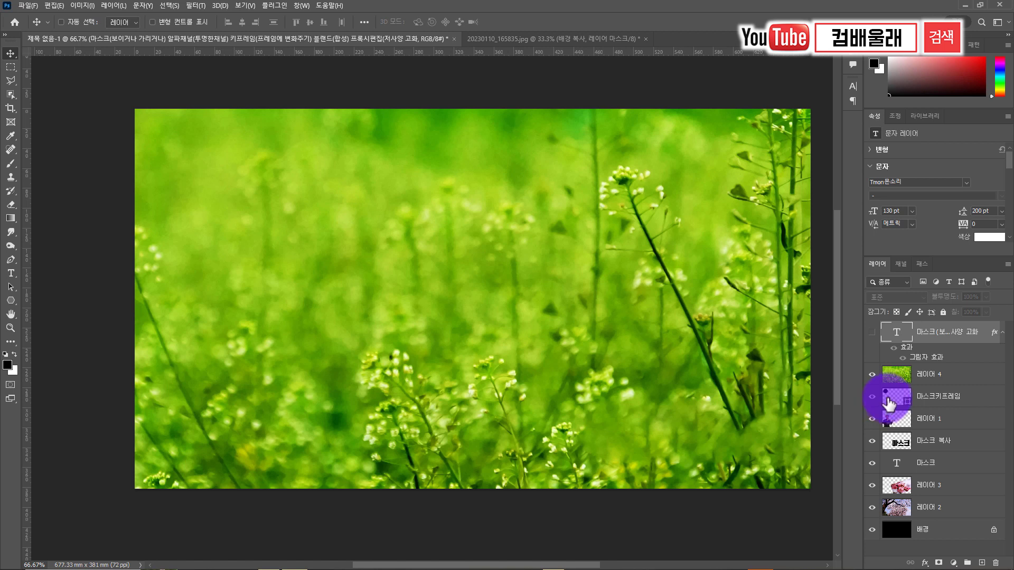
key("ctrl+v")
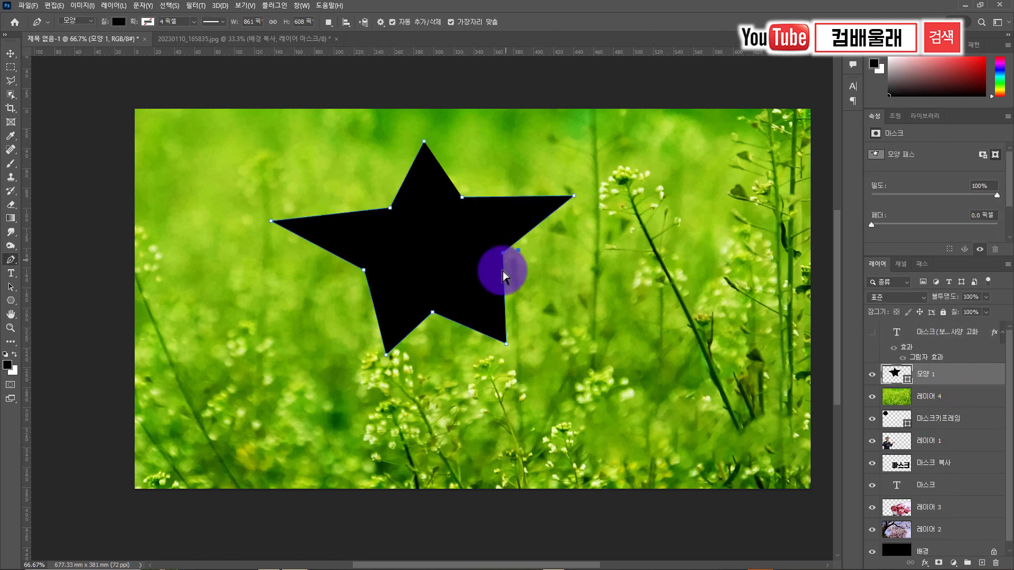
Reshape the black star by pulling its two lower points outward.
left_click_drag(385, 352, 367, 347)
left_click_drag(505, 343, 521, 349)
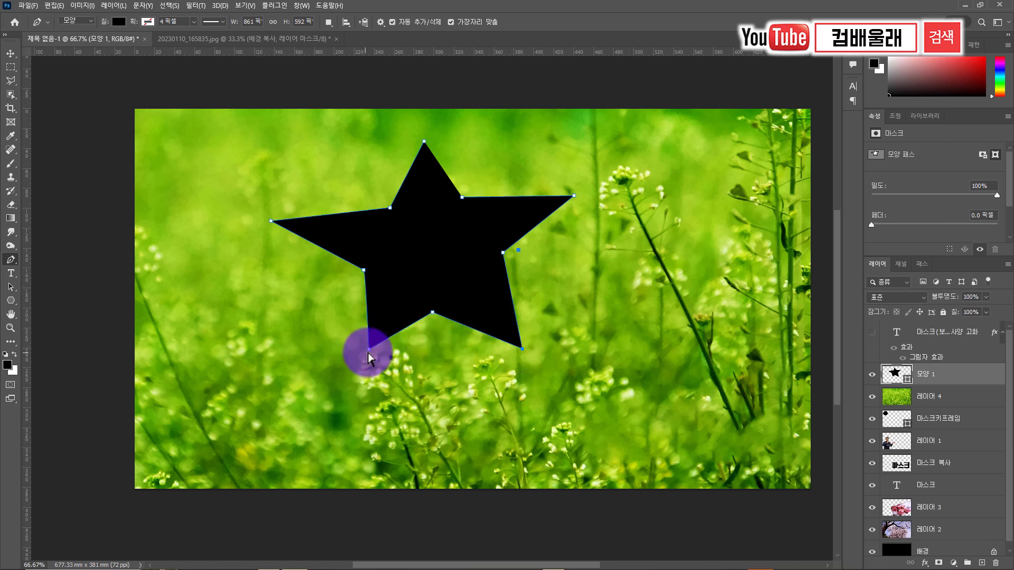
left_click_drag(368, 347, 339, 363)
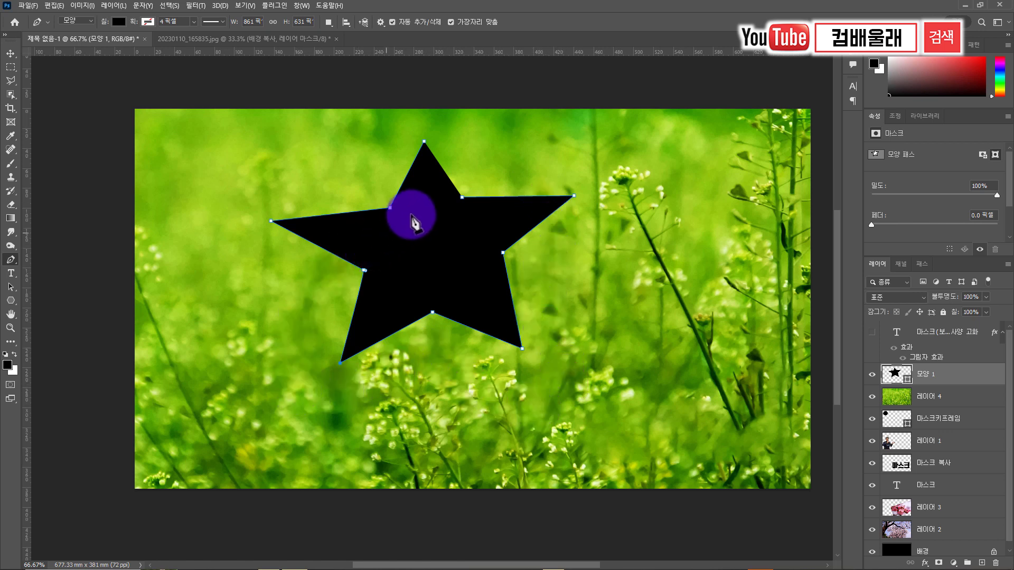
Delete the 마스크키프레임 shape layer.
left_click(10, 54)
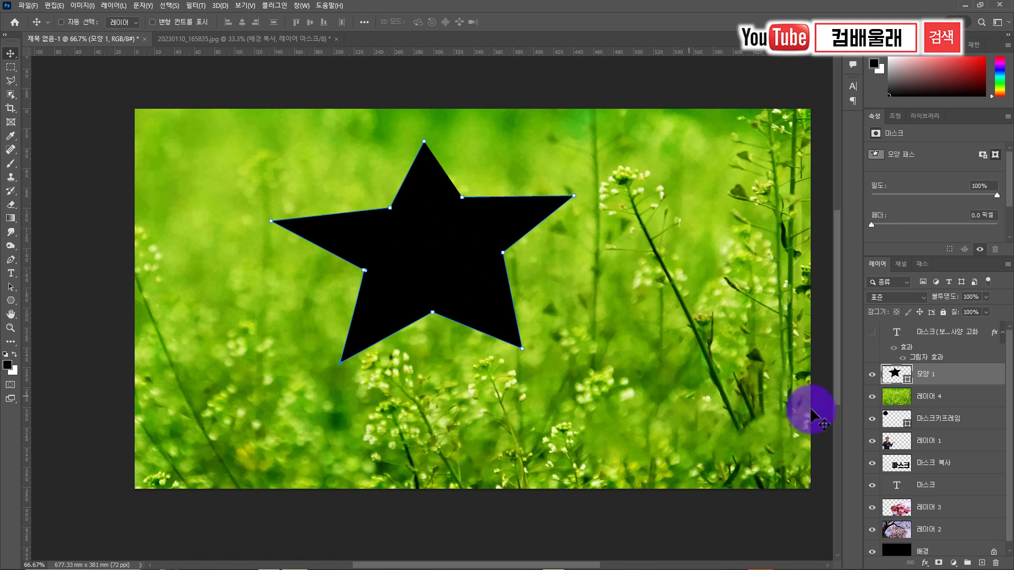
left_click(945, 422)
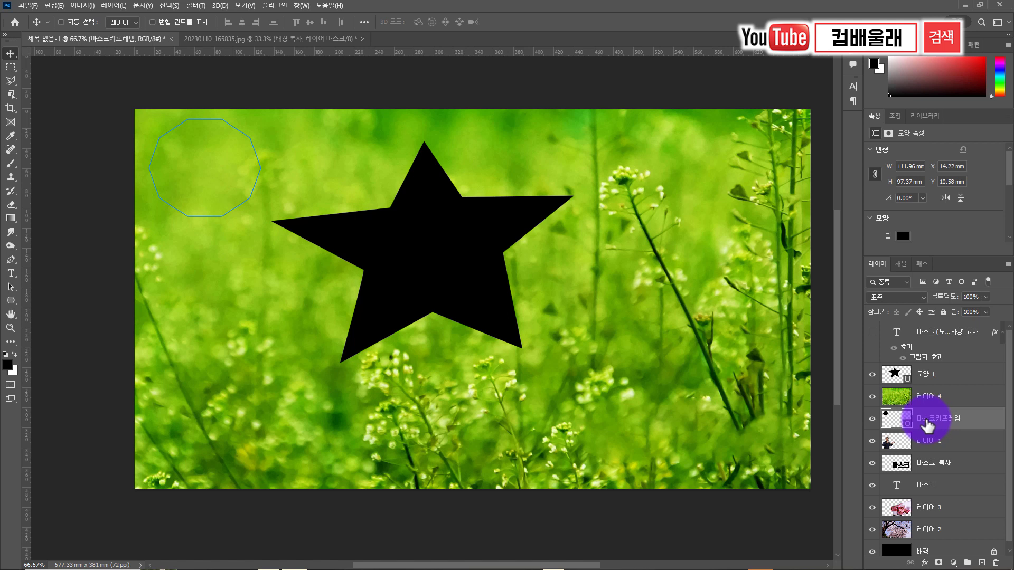
left_click_drag(939, 420, 995, 562)
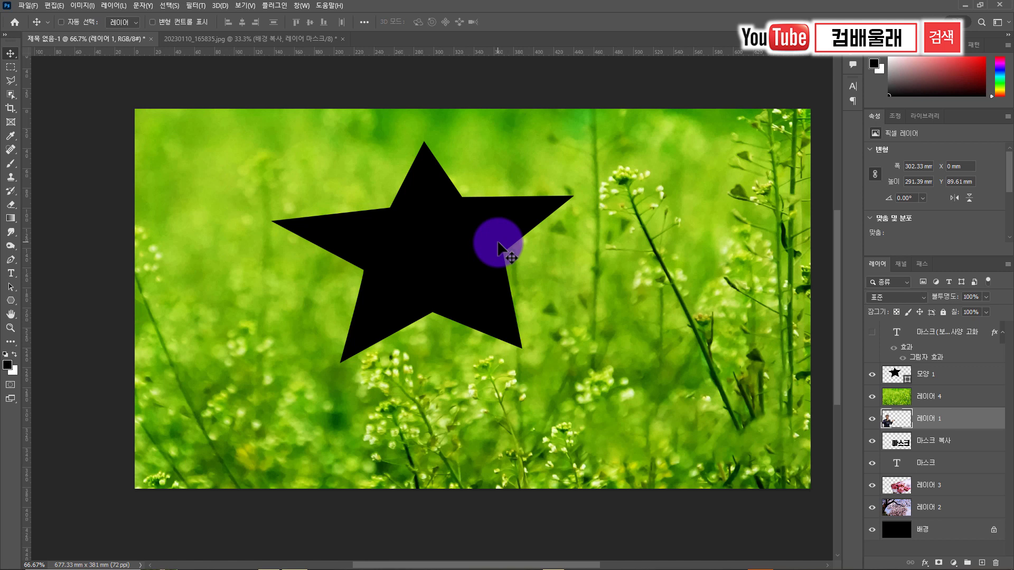
Place the 모양 1 star layer beneath 레이어 4 and clip 레이어 4 to the star shape.
left_click(932, 379)
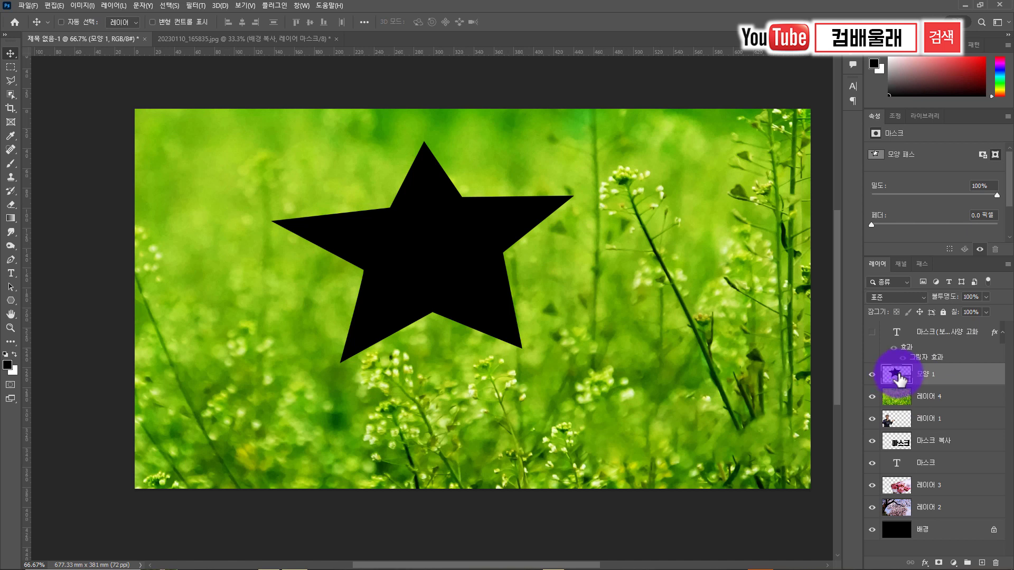
left_click_drag(896, 380, 910, 401)
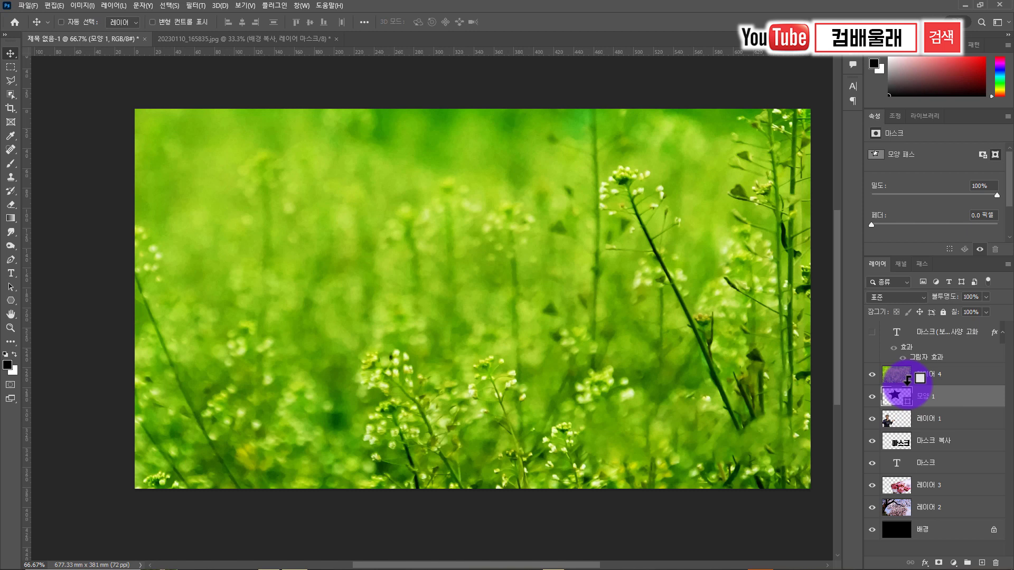
left_click(907, 379, "alt")
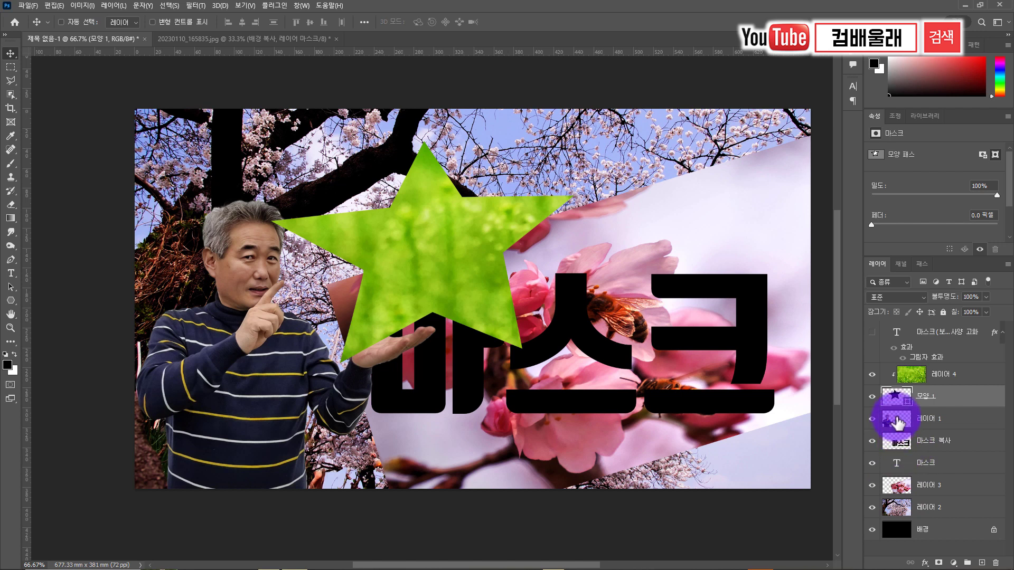
Move the 모양 1 star around the canvas to reveal different photo areas and place it above the middle of the 마스크 text.
left_click(911, 376)
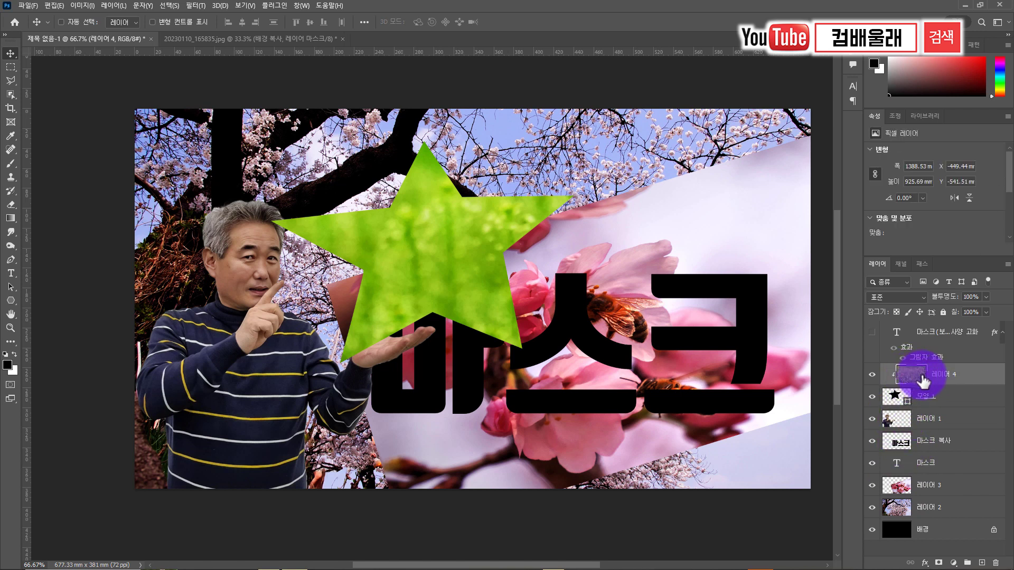
left_click(894, 397)
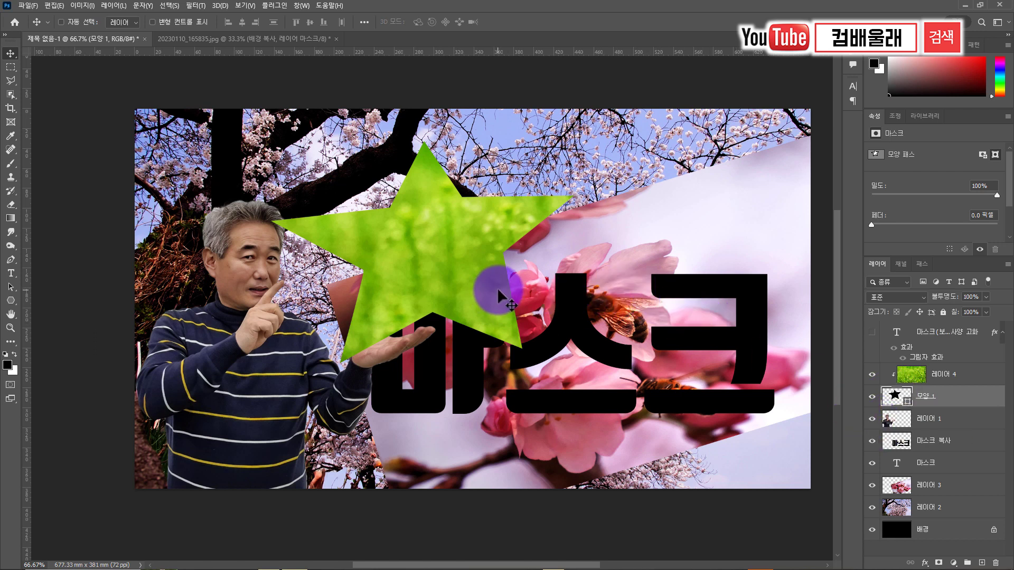
left_click(896, 401)
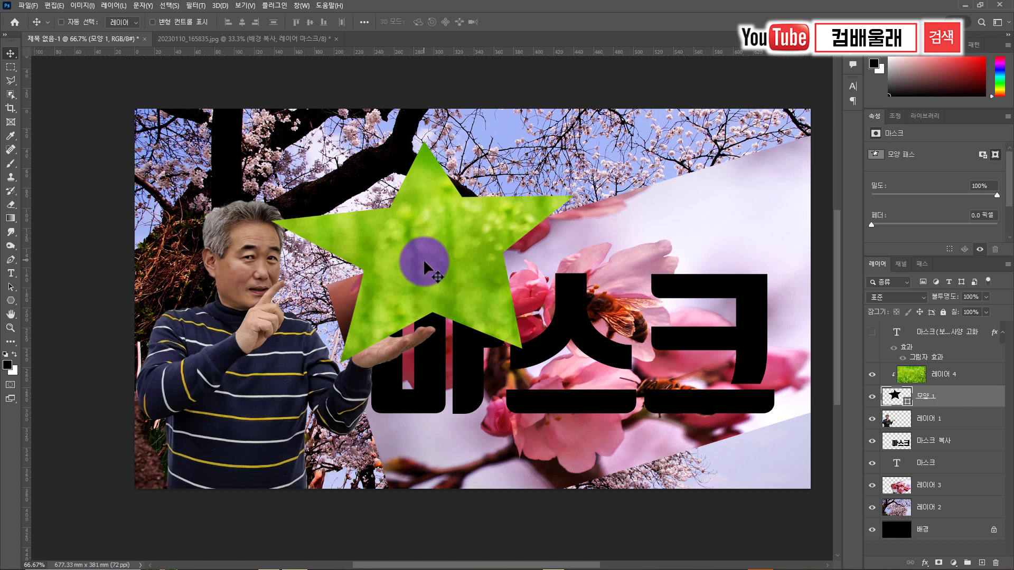
left_click_drag(428, 267, 724, 199)
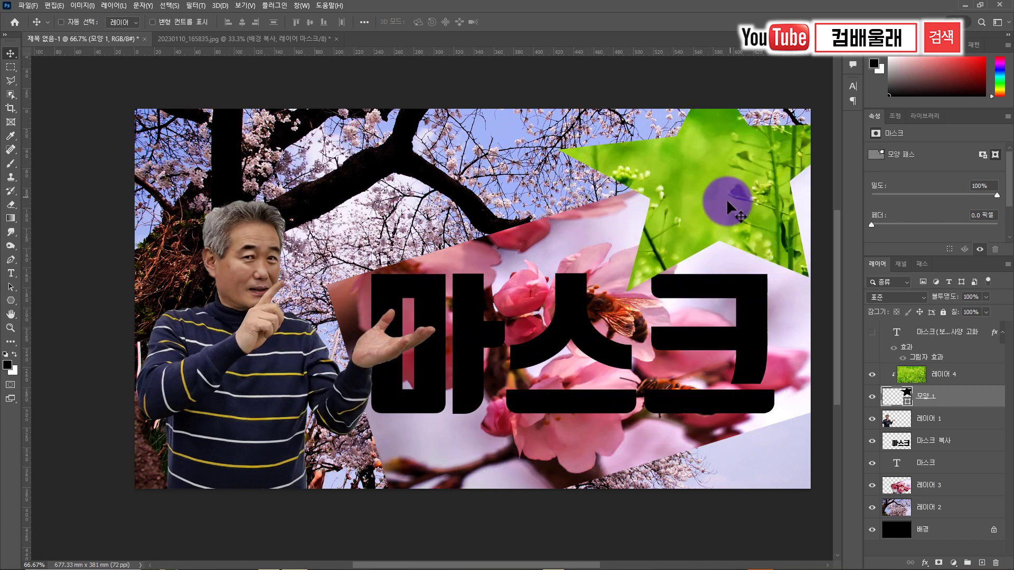
left_click(919, 397)
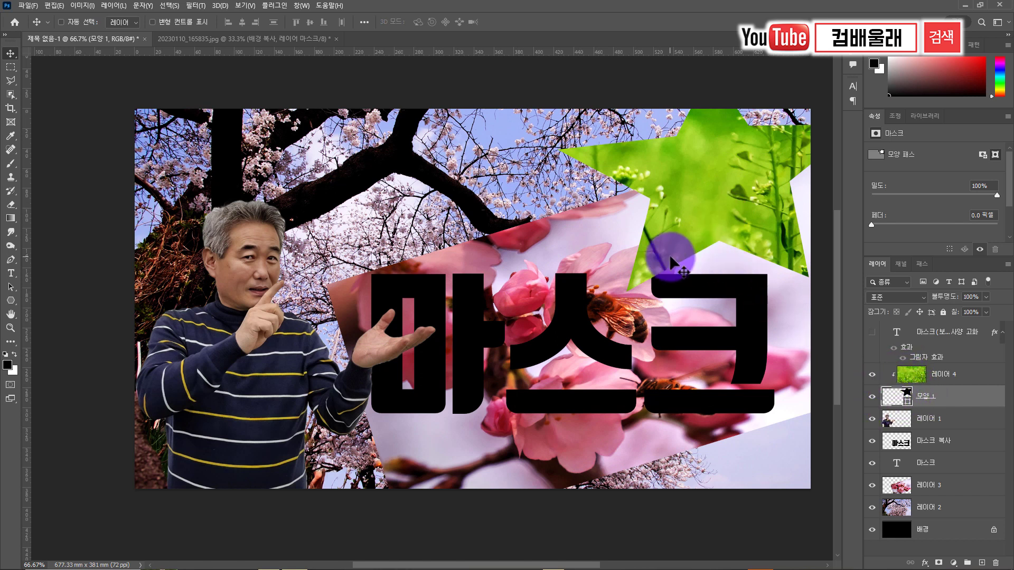
left_click_drag(712, 200, 663, 224)
left_click_drag(624, 249, 422, 304)
left_click_drag(438, 380, 535, 266)
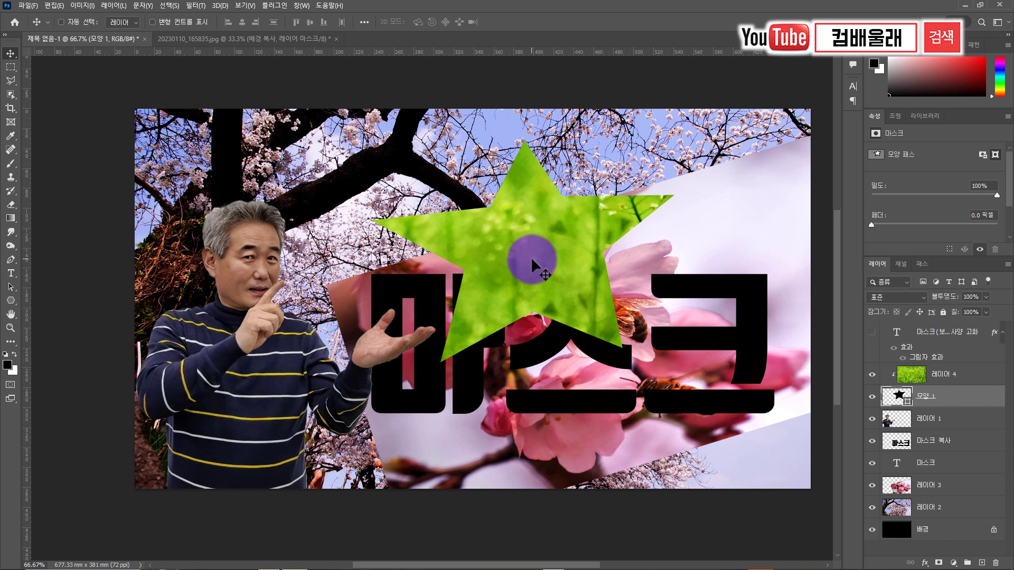
left_click_drag(533, 246, 544, 280)
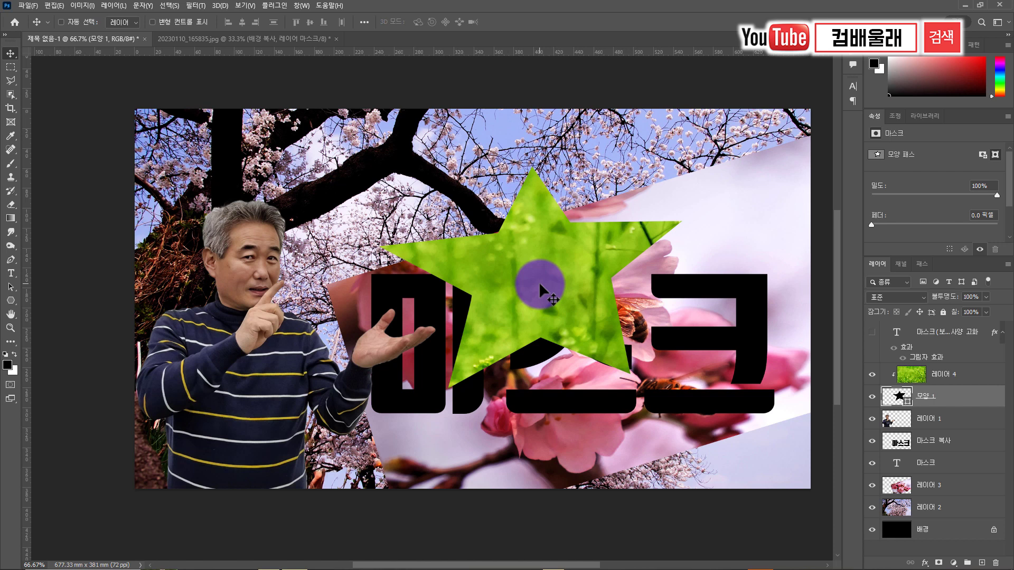
left_click_drag(457, 258, 521, 248)
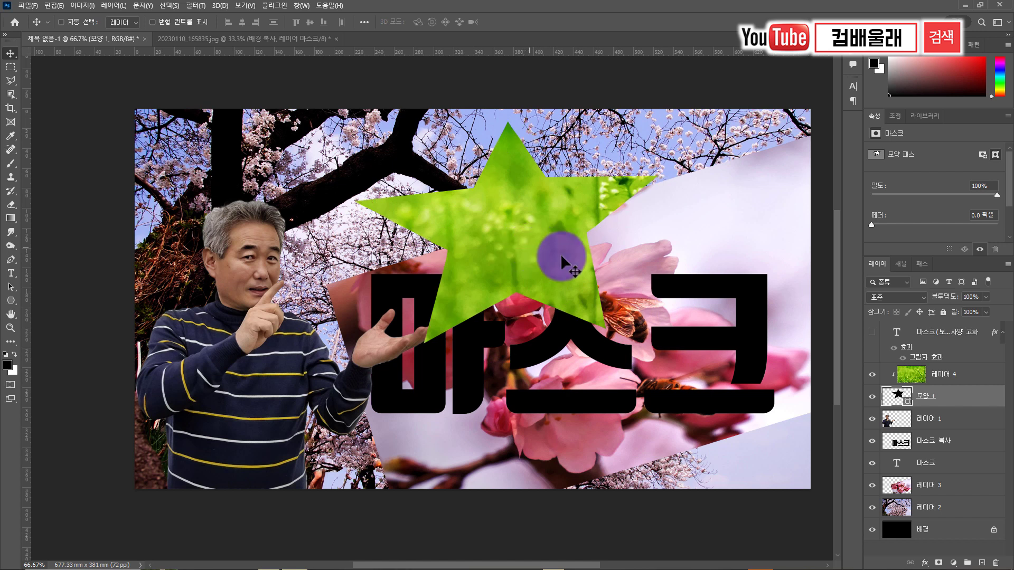
left_click(534, 232)
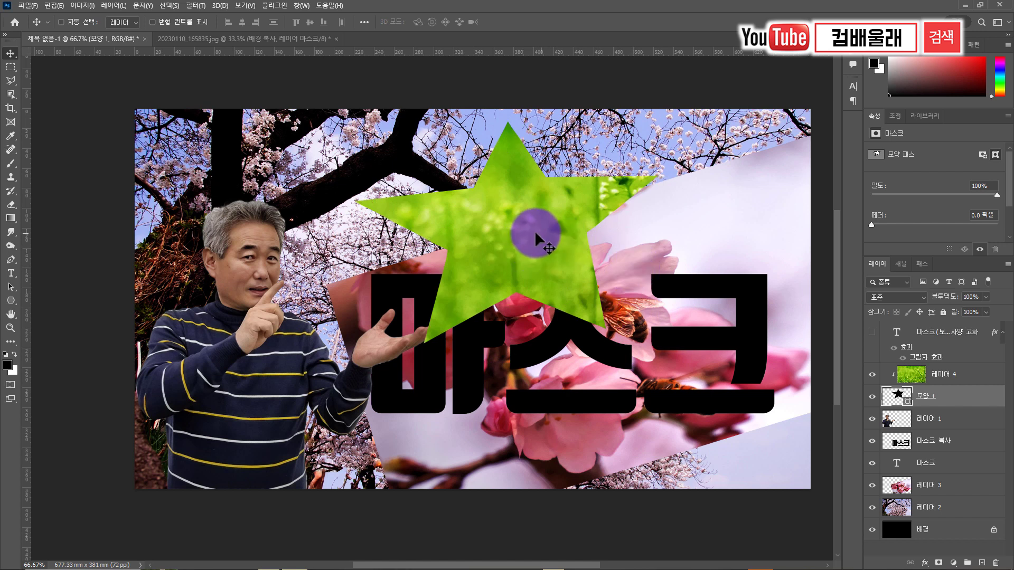
left_click_drag(523, 232, 560, 236)
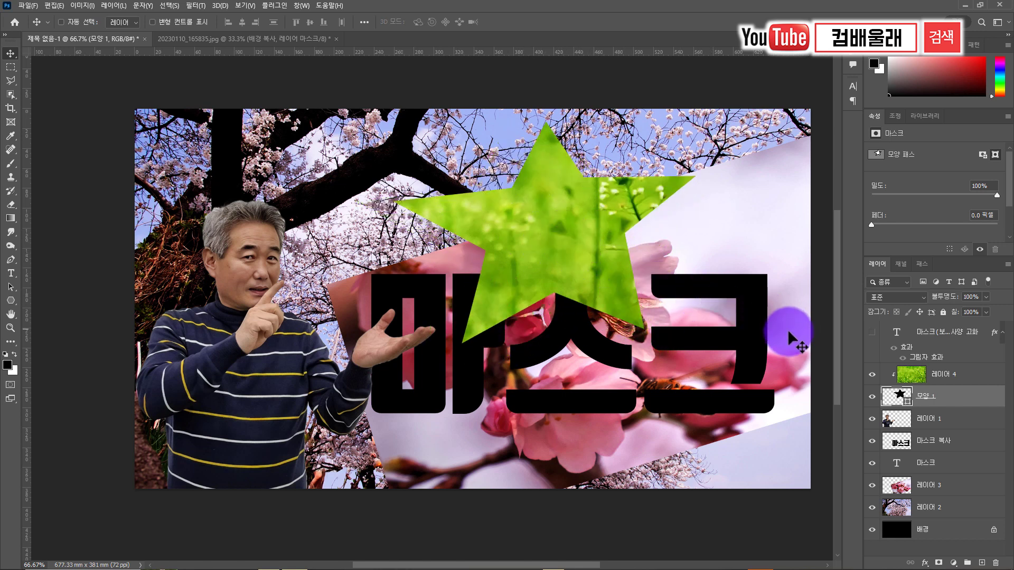
Display 레이어 4 unmasked and examine its 빨강, 녹색 and 파랑 channels one by one against the RGB composite.
key("ctrl+comma")
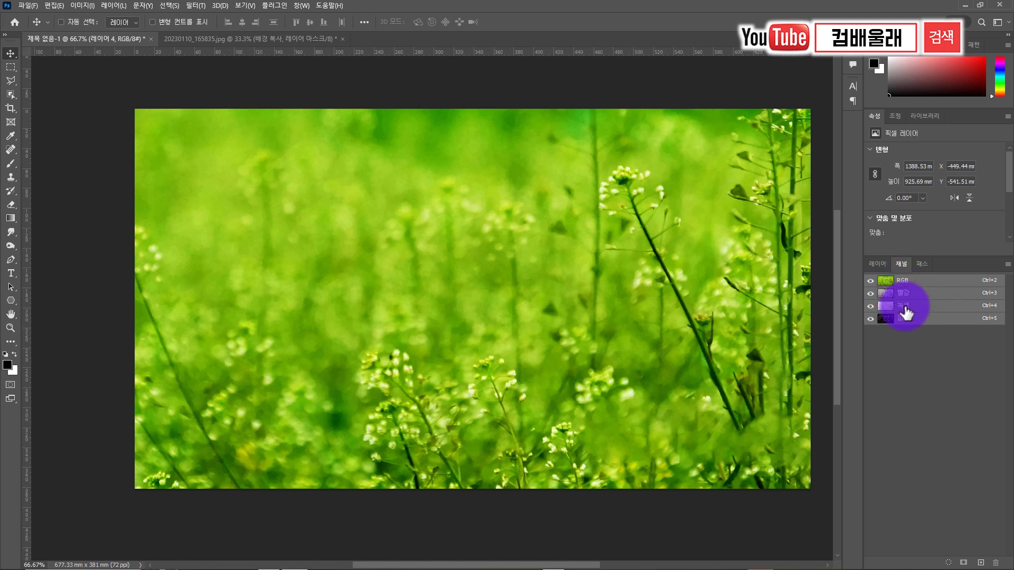
left_click(889, 296)
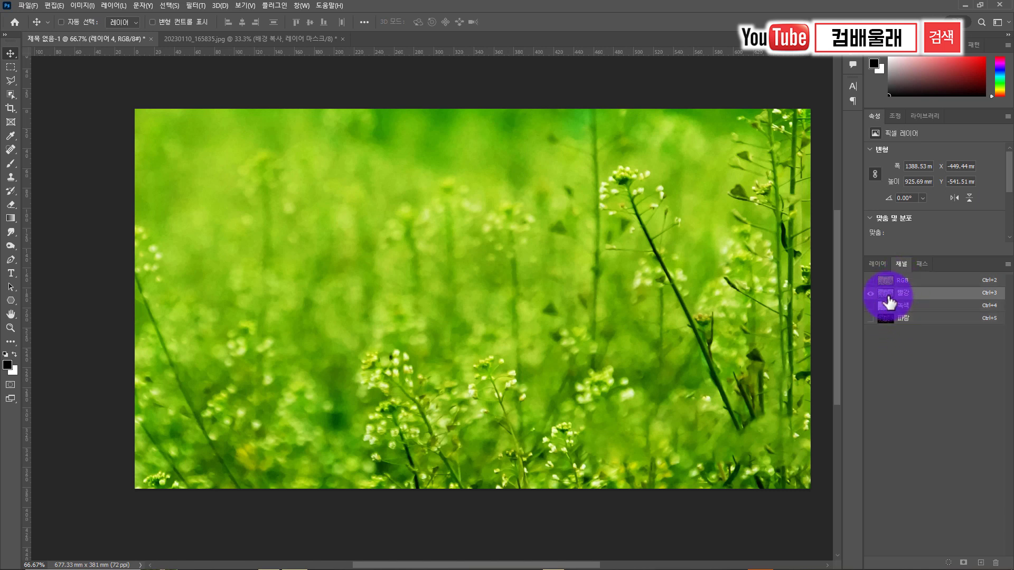
left_click(886, 307)
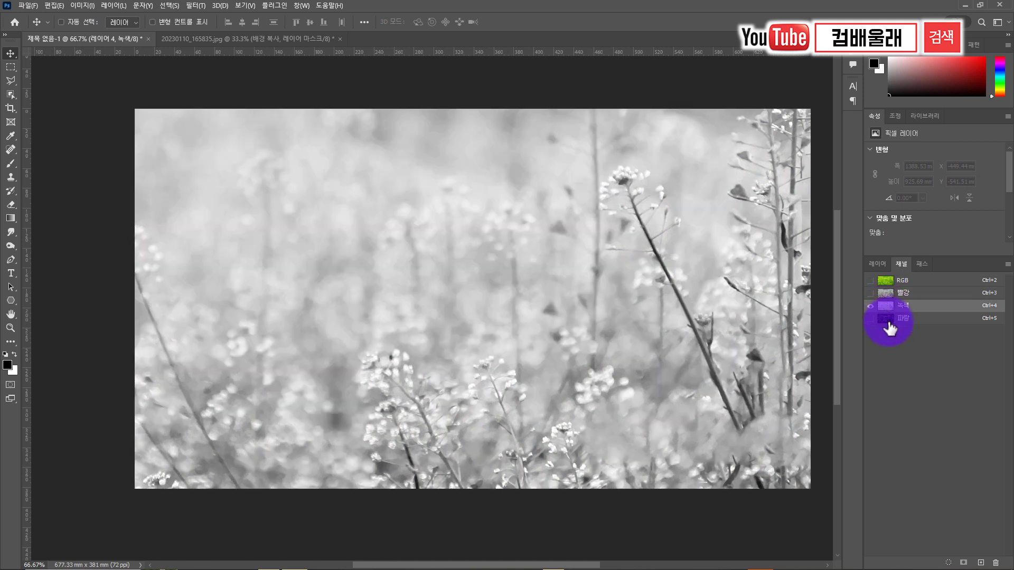
left_click(889, 319)
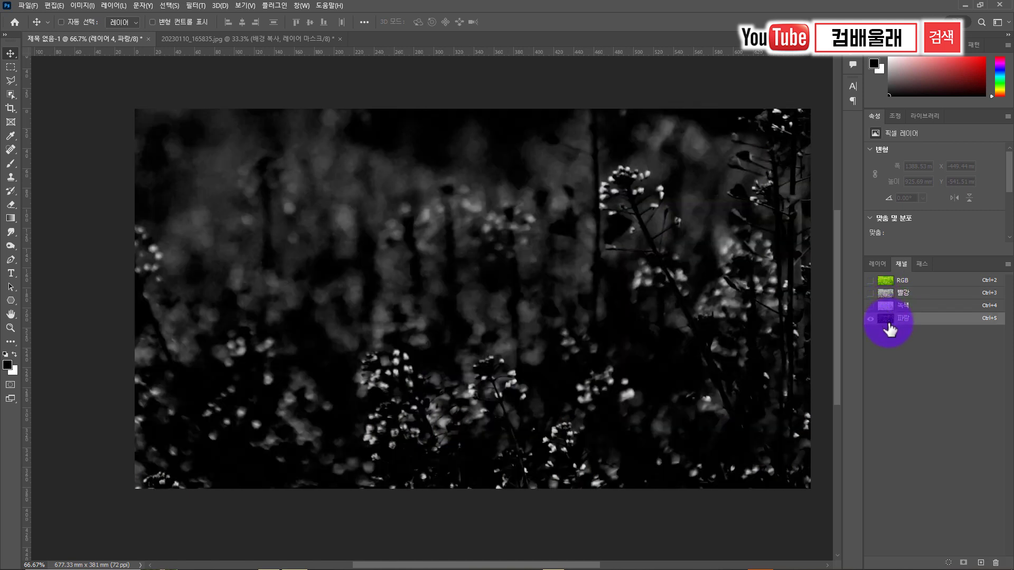
left_click(892, 281)
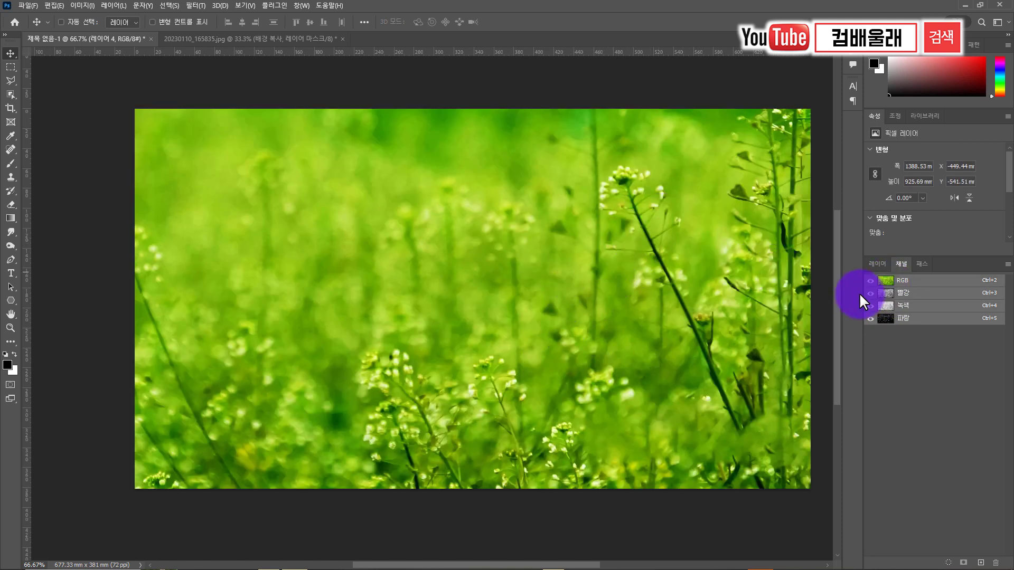
left_click(892, 293)
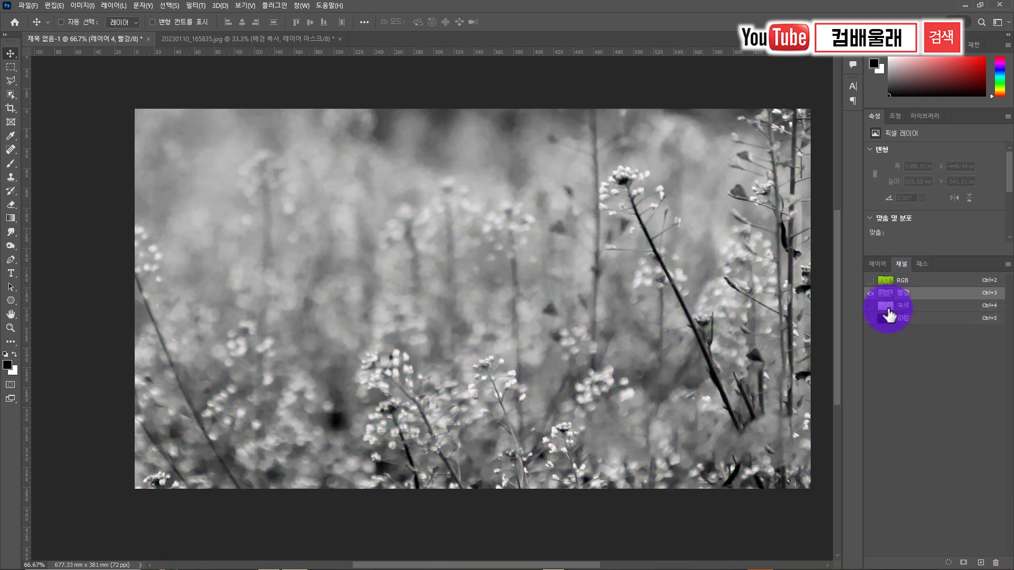
left_click(889, 307)
left_click(889, 318)
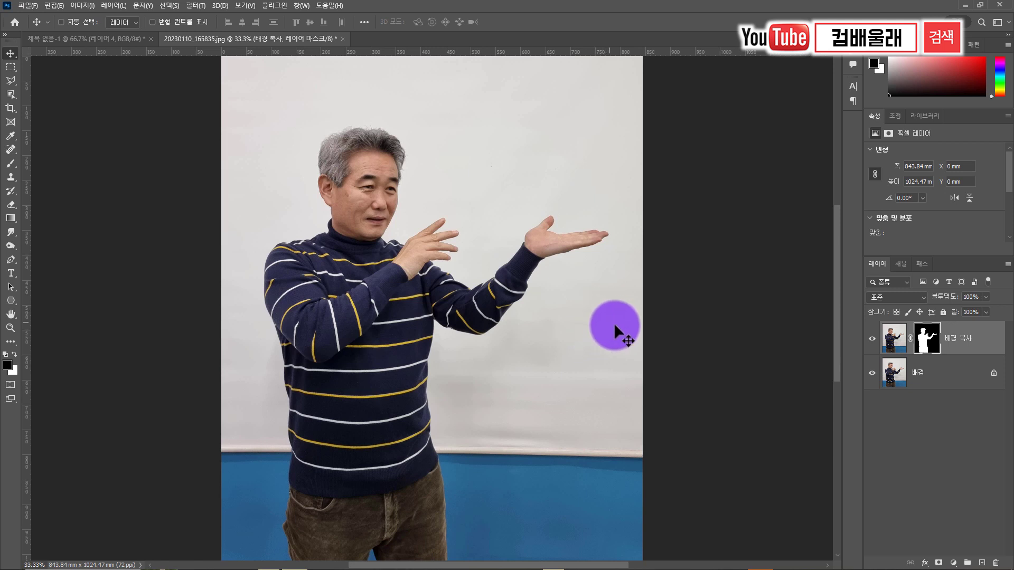
In 20230110_165835.jpg, turn the 배경 layer off and on to compare the masked 배경 복사 layer with the original photo.
left_click(872, 340, "alt")
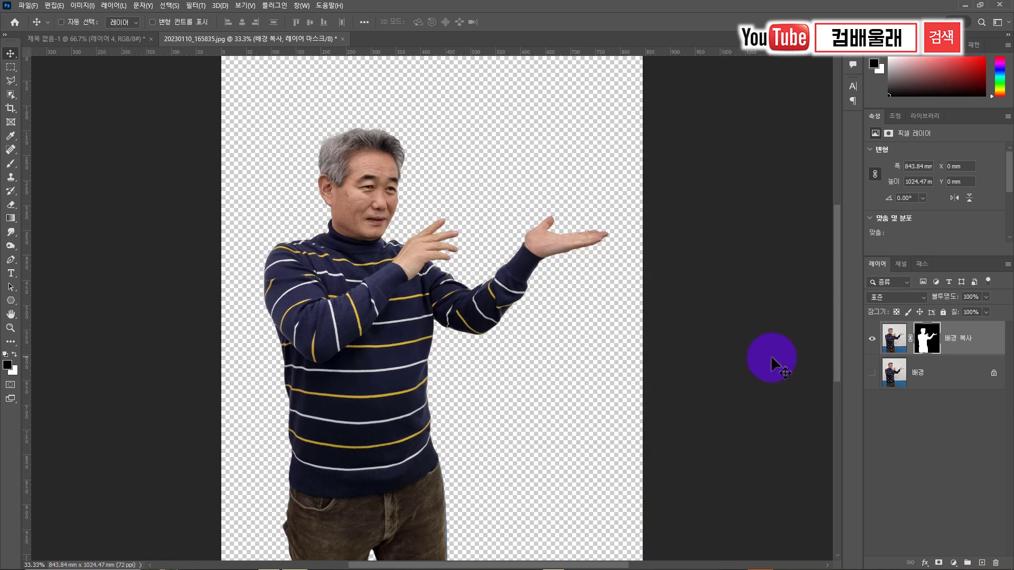
left_click(872, 373)
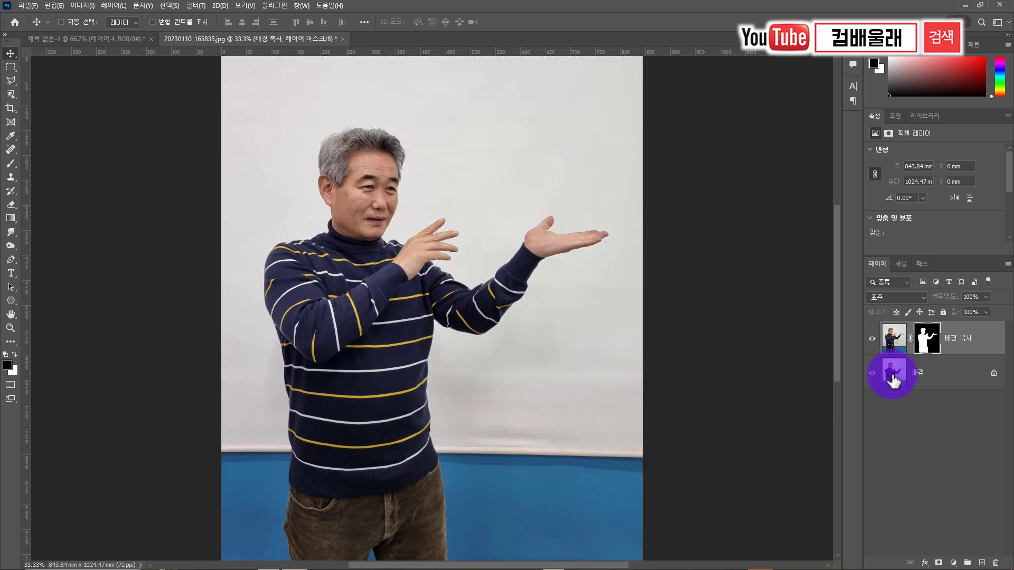
left_click(894, 338)
left_click(895, 381)
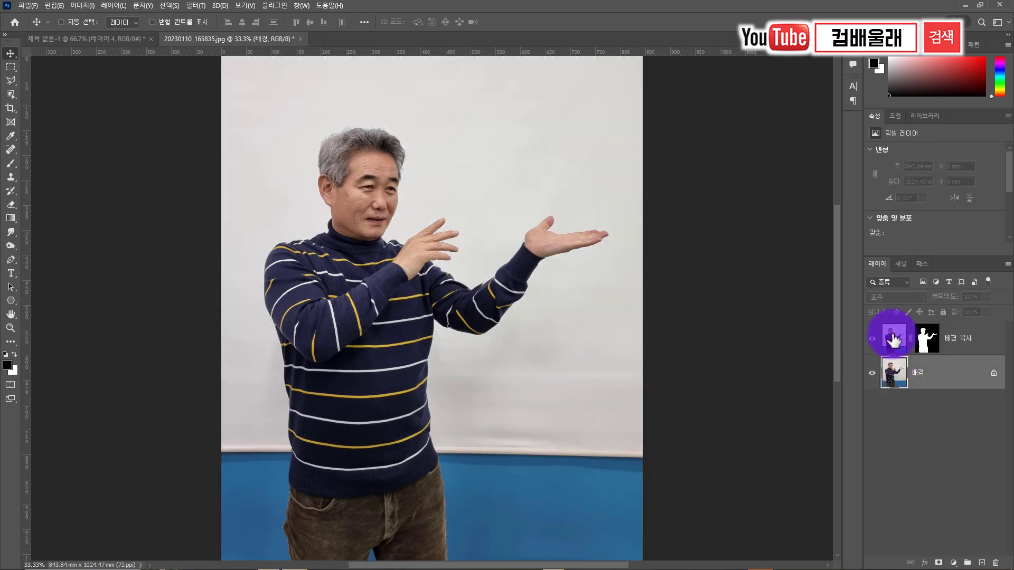
left_click(894, 378)
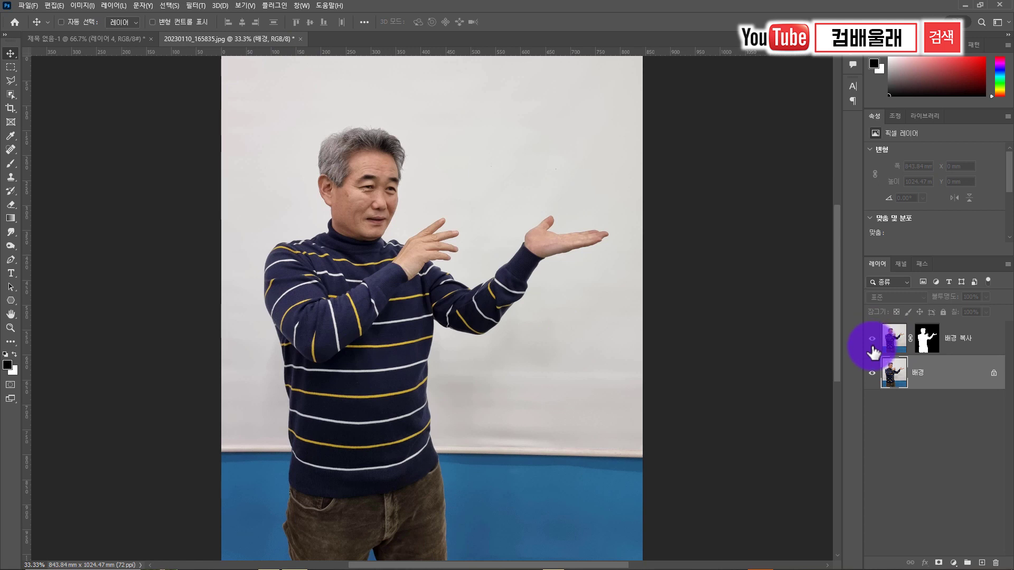
Hide the 배경 layer to show the cut-out on transparency and select the layer mask of 배경 복사.
left_click(871, 373)
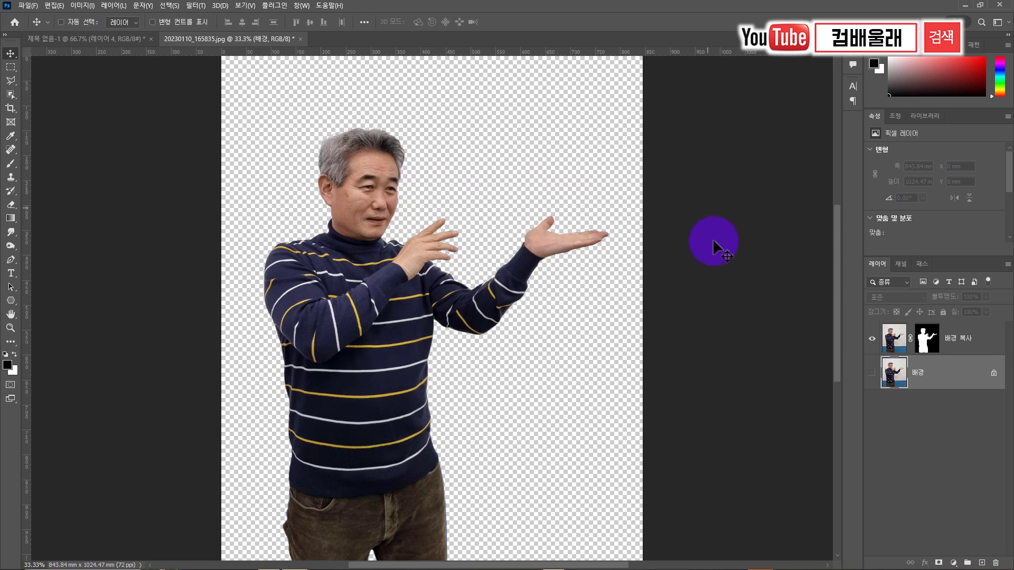
left_click(927, 341)
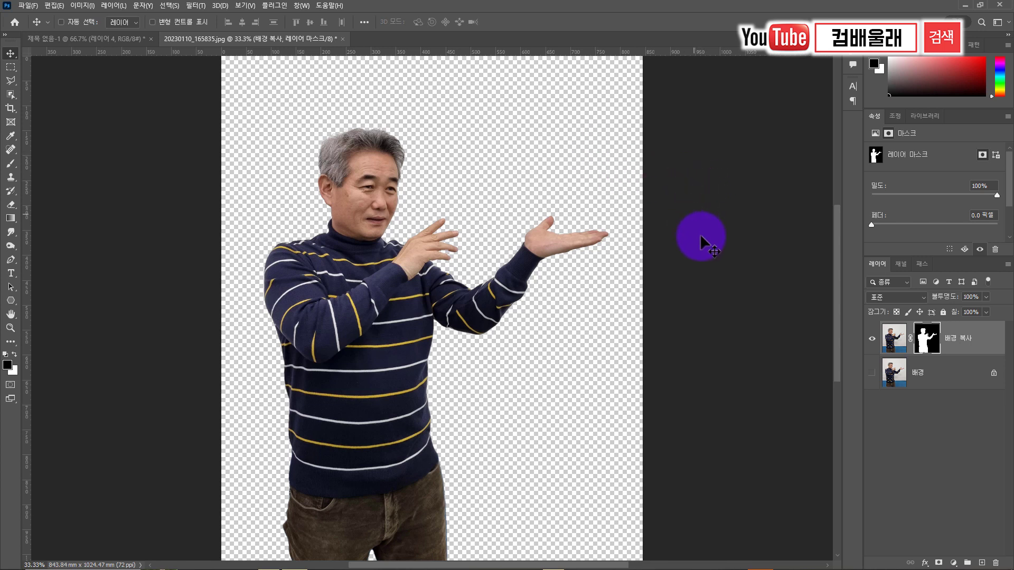
left_click(872, 372)
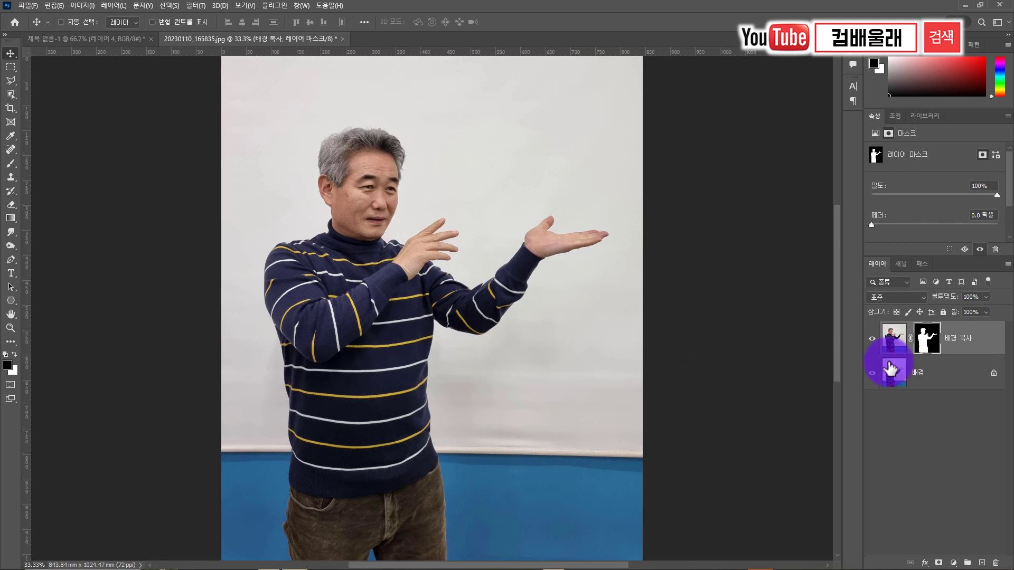
left_click(872, 372)
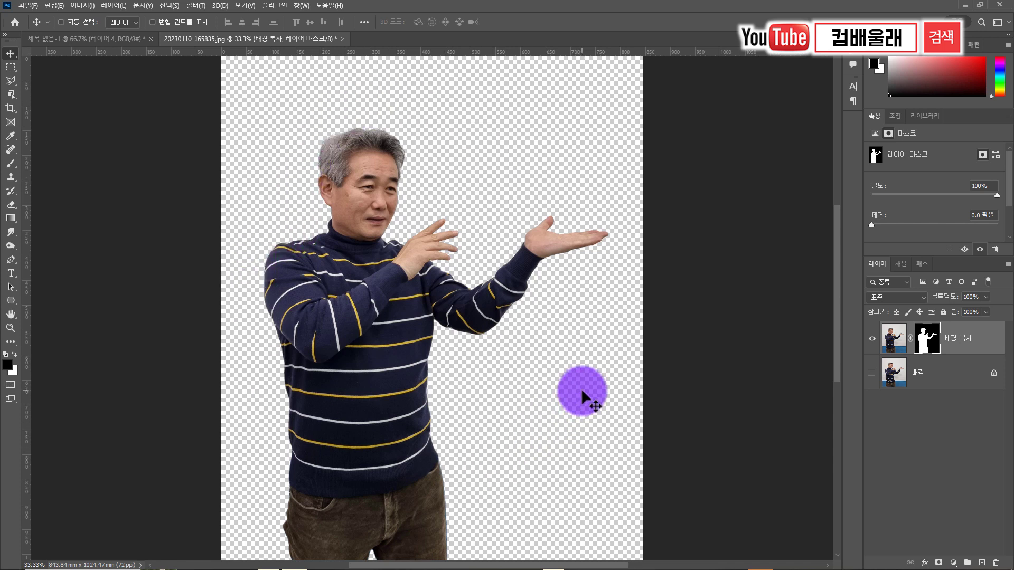
In the 제목 없음-1 document, paint a row of short vertical red strokes across the upper part of the image on 레이어 5.
key("ctrl+Tab")
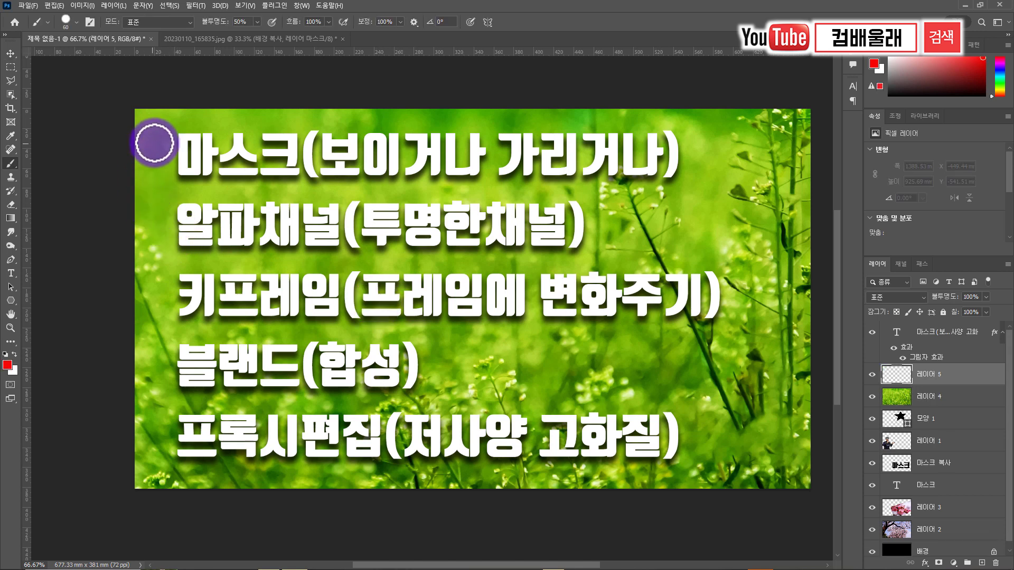
left_click_drag(156, 132, 157, 239)
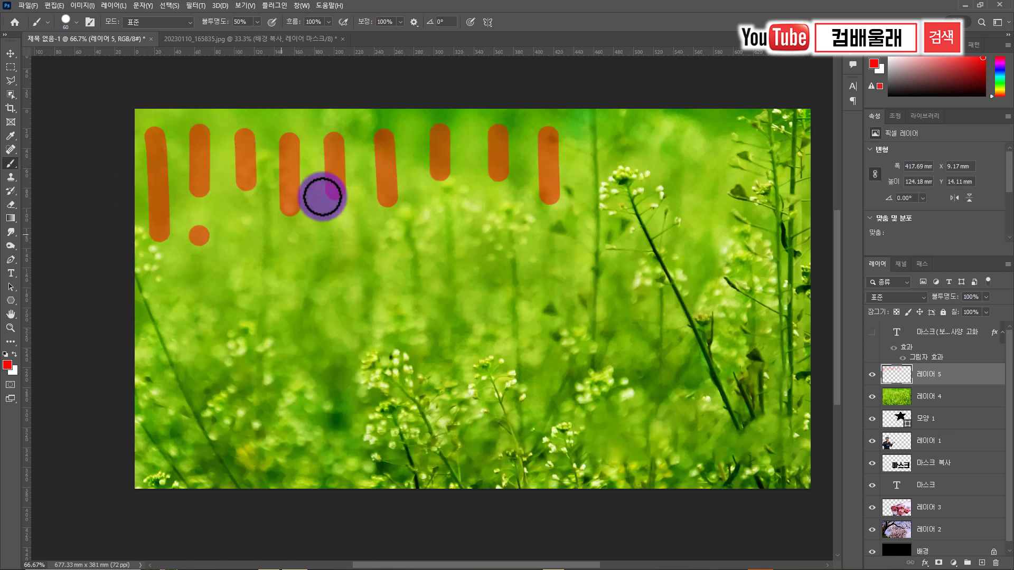
left_click_drag(582, 130, 584, 183)
left_click_drag(618, 132, 632, 227)
left_click_drag(660, 132, 668, 209)
left_click_drag(692, 129, 705, 188)
left_click_drag(742, 134, 753, 240)
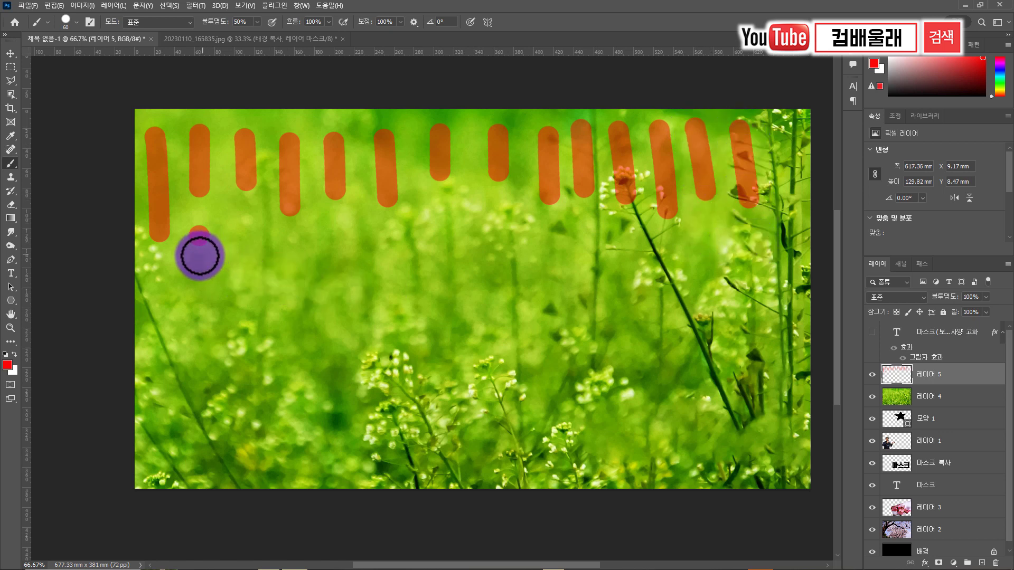
Paint a red keyframe diagram with dots, a small and a large circle and an arrow between them, and redisplay the text list layer.
left_click(152, 266)
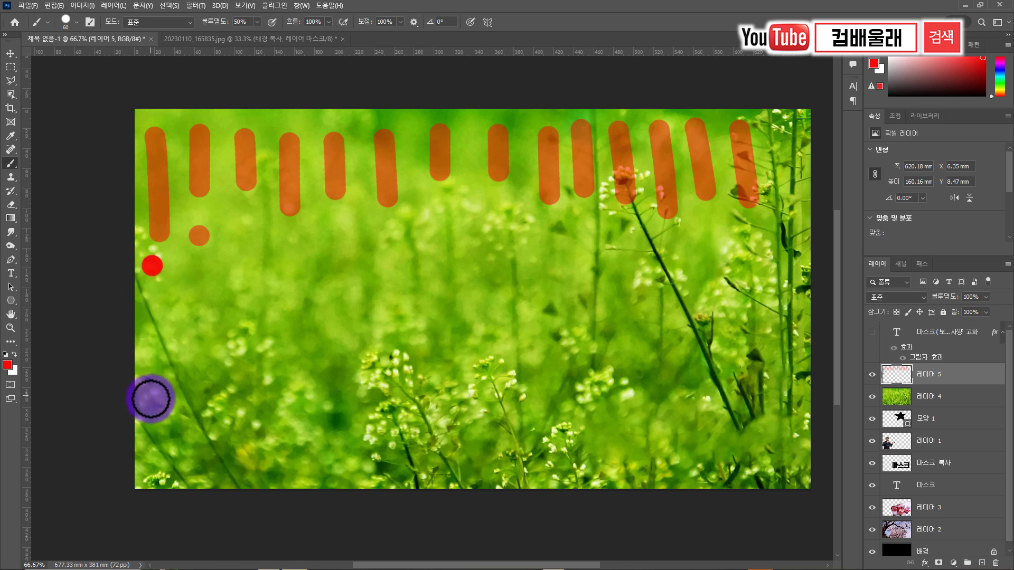
left_click(176, 384)
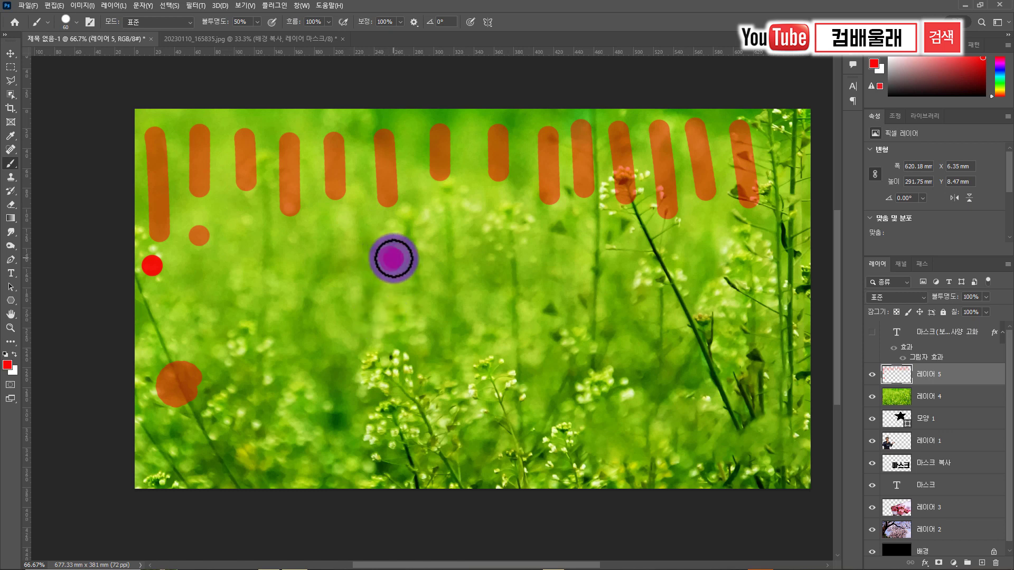
left_click(391, 258)
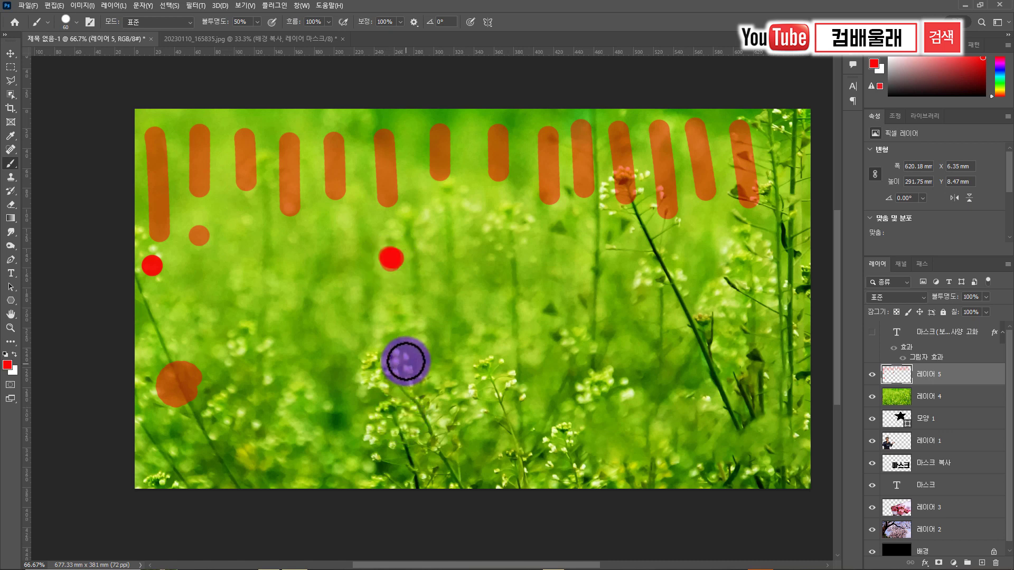
mouse_move(403, 347)
left_mouse_down()
mouse_move(364, 371)
mouse_move(368, 410)
mouse_move(408, 428)
mouse_move(428, 423)
mouse_move(441, 387)
mouse_move(427, 361)
mouse_move(398, 350)
mouse_move(416, 349)
mouse_move(434, 373)
mouse_move(434, 394)
mouse_move(405, 404)
mouse_move(388, 382)
mouse_move(391, 360)
mouse_move(417, 396)
mouse_move(392, 404)
mouse_move(388, 357)
mouse_move(386, 402)
mouse_move(410, 409)
left_mouse_up()
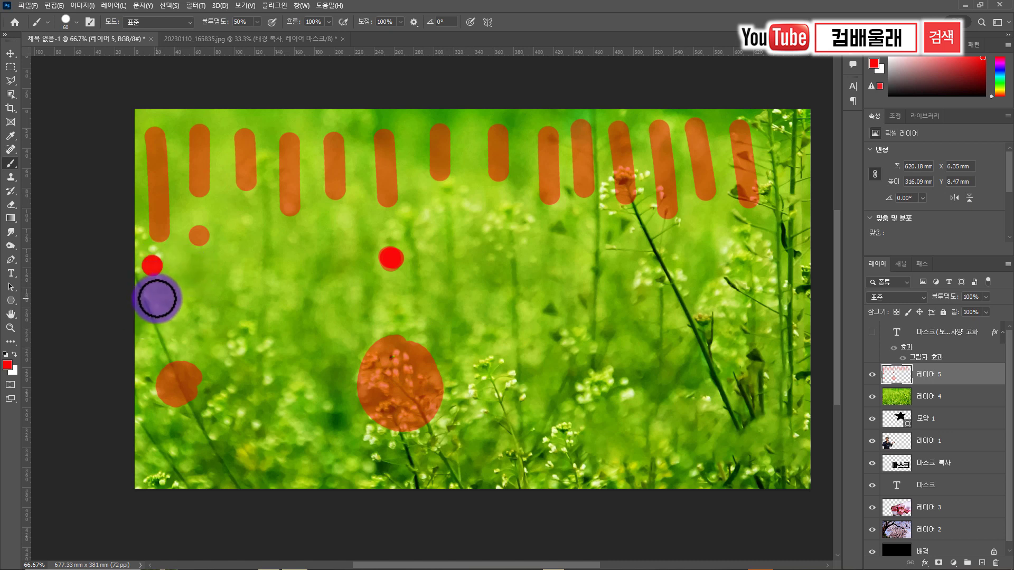
mouse_move(179, 290)
left_mouse_down()
mouse_move(325, 290)
mouse_move(275, 270)
mouse_move(294, 299)
mouse_move(273, 313)
left_mouse_up()
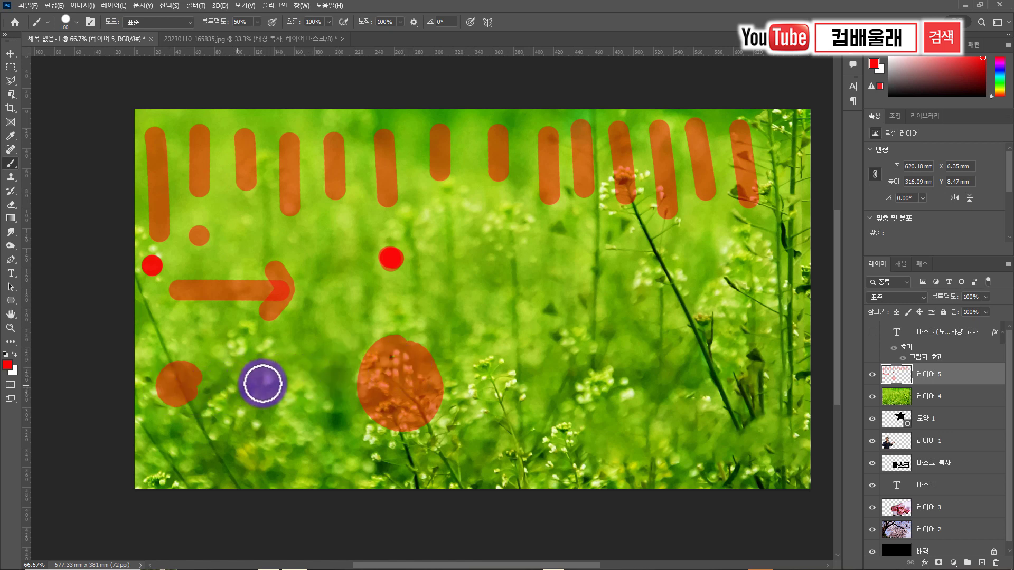
left_click(401, 343)
left_click_drag(429, 356, 436, 385)
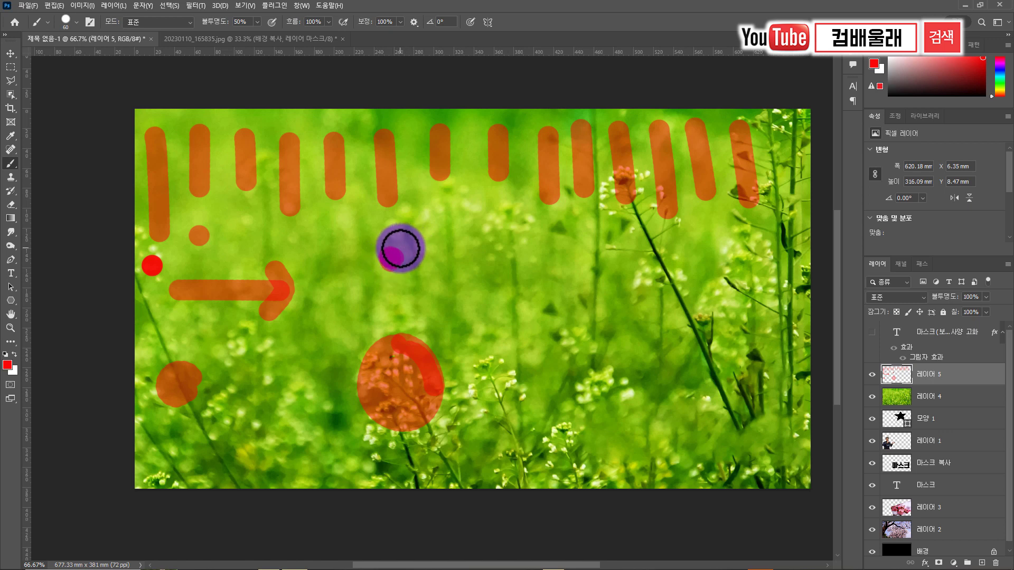
left_click(872, 332)
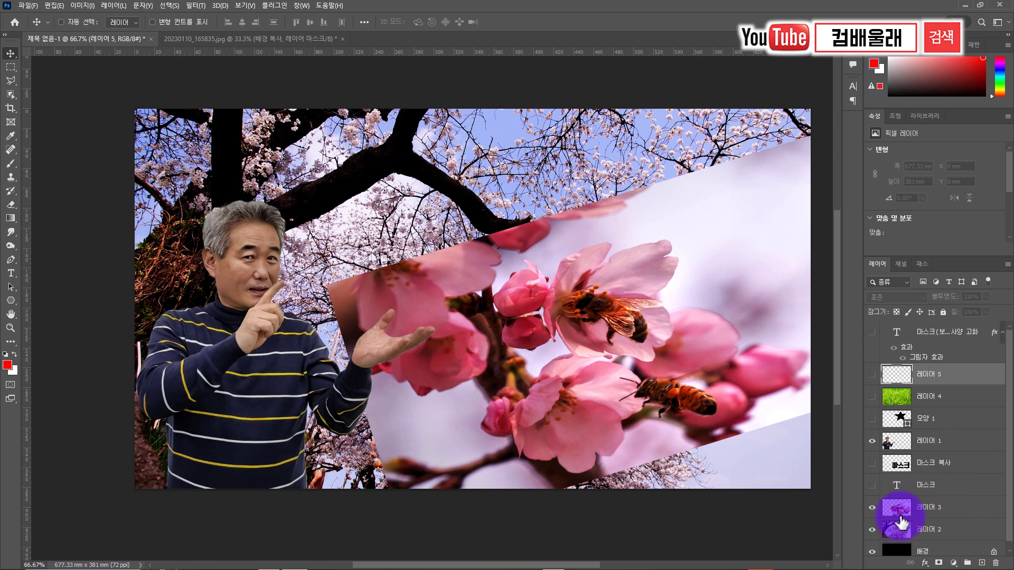
Select 레이어 1 and preview blend modes such as 오버레이 on the man, keeping the mode at 표준.
left_click(890, 446)
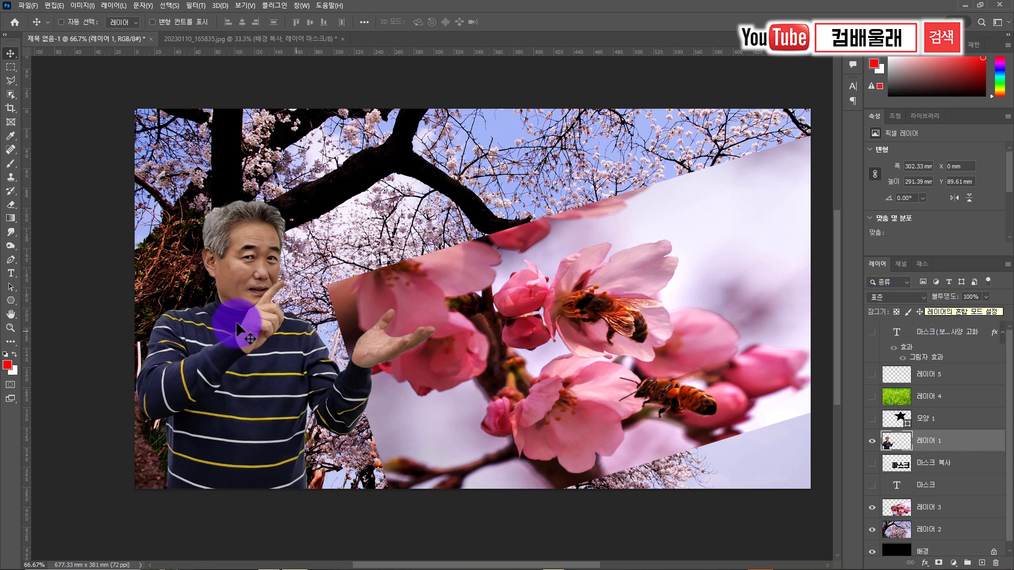
left_click(921, 297)
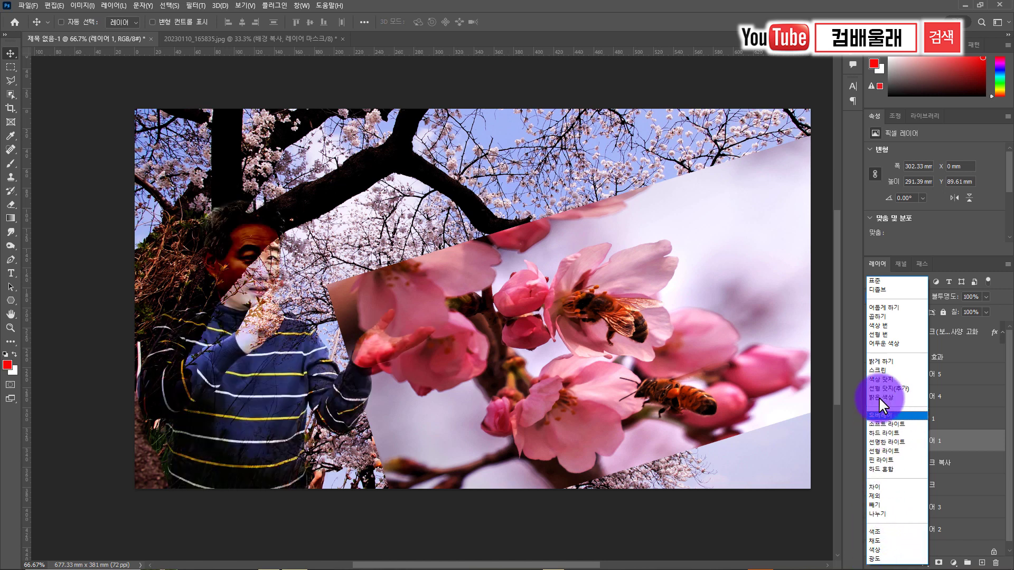
left_click(989, 316)
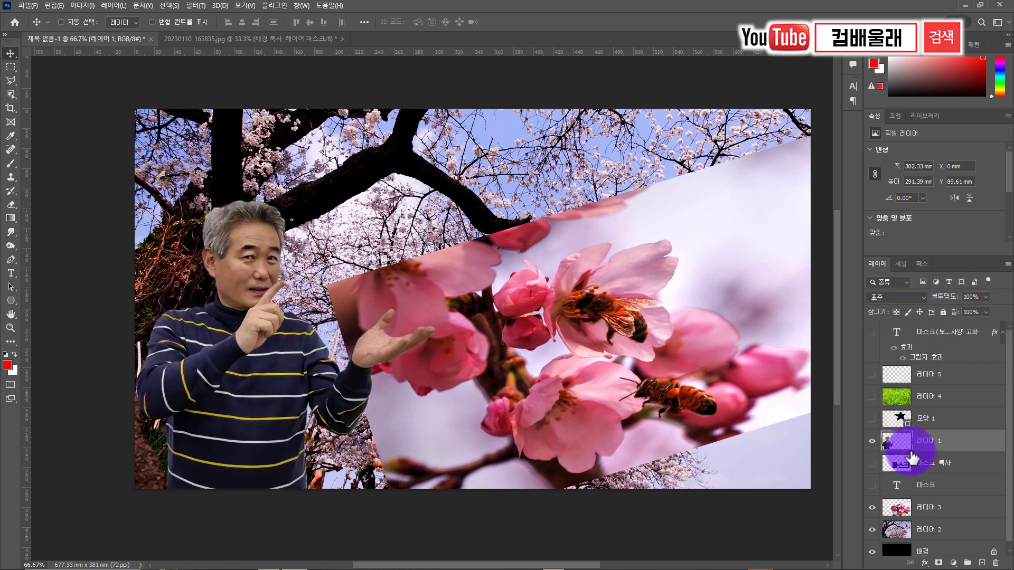
left_click(921, 300)
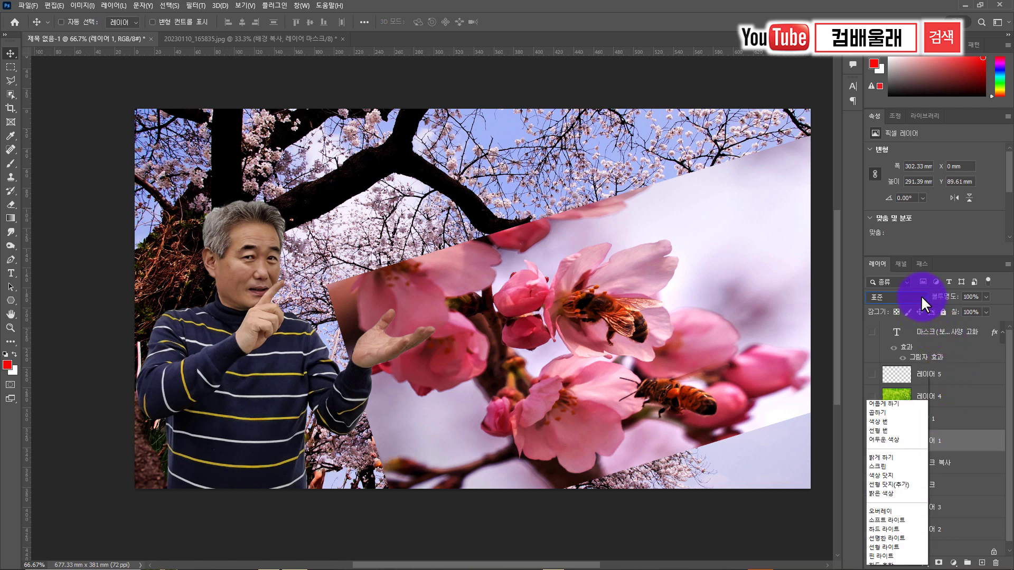
left_click(997, 336)
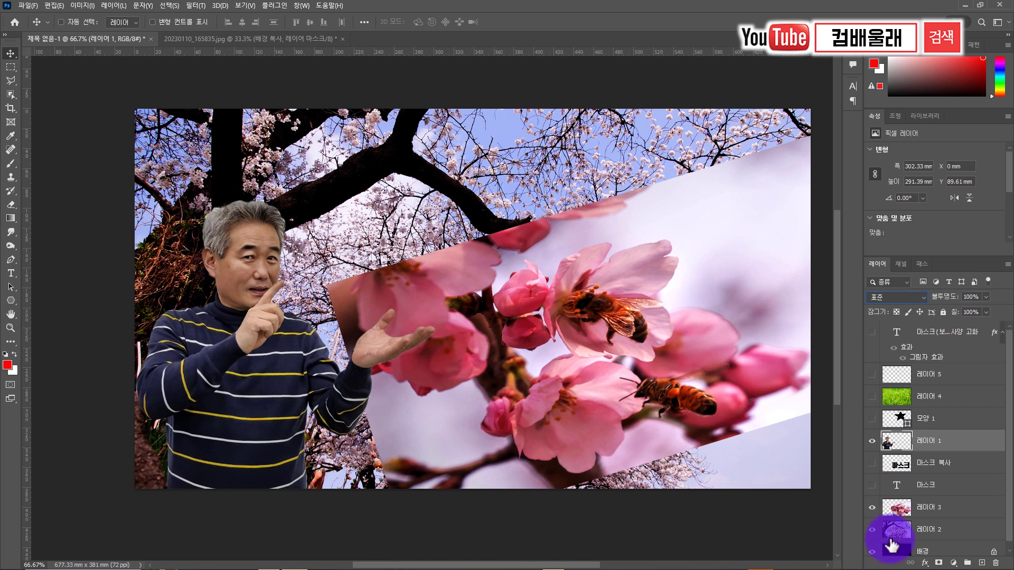
Select 레이어 3 and preview blend modes such as 선형 번 and 디졸브 on the flower photo, keeping 표준.
left_click(899, 512)
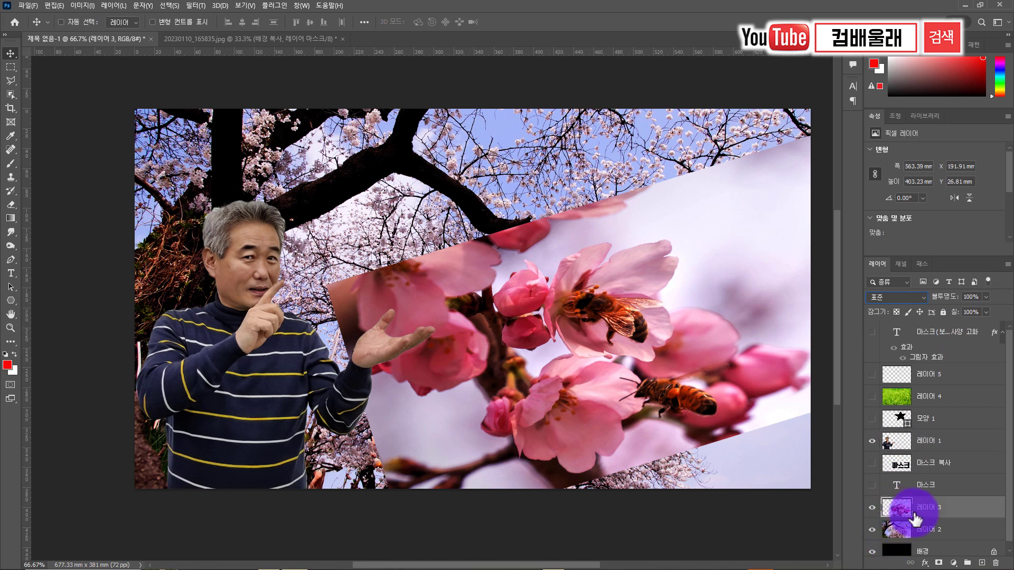
left_click(923, 299)
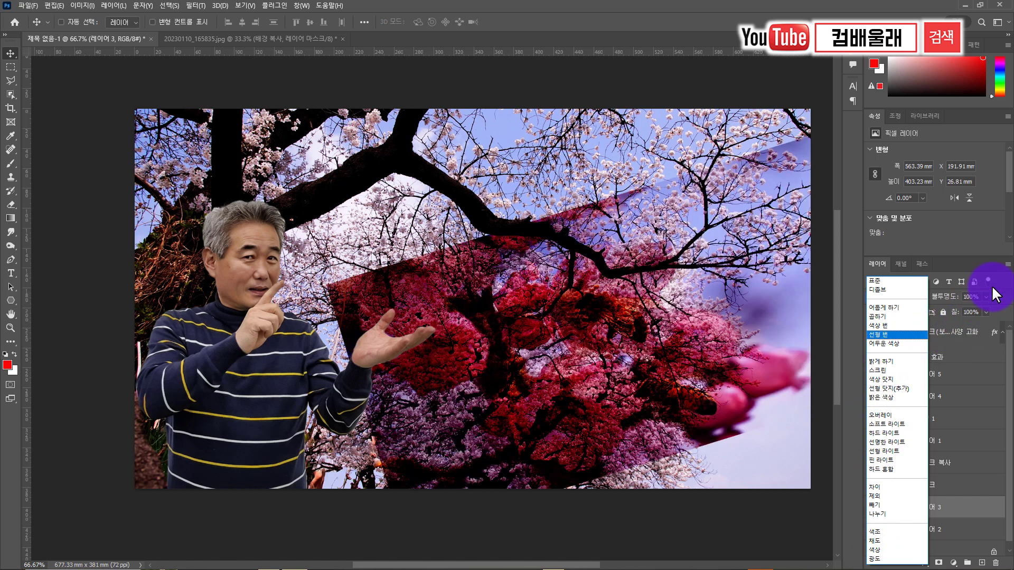
left_click(994, 284)
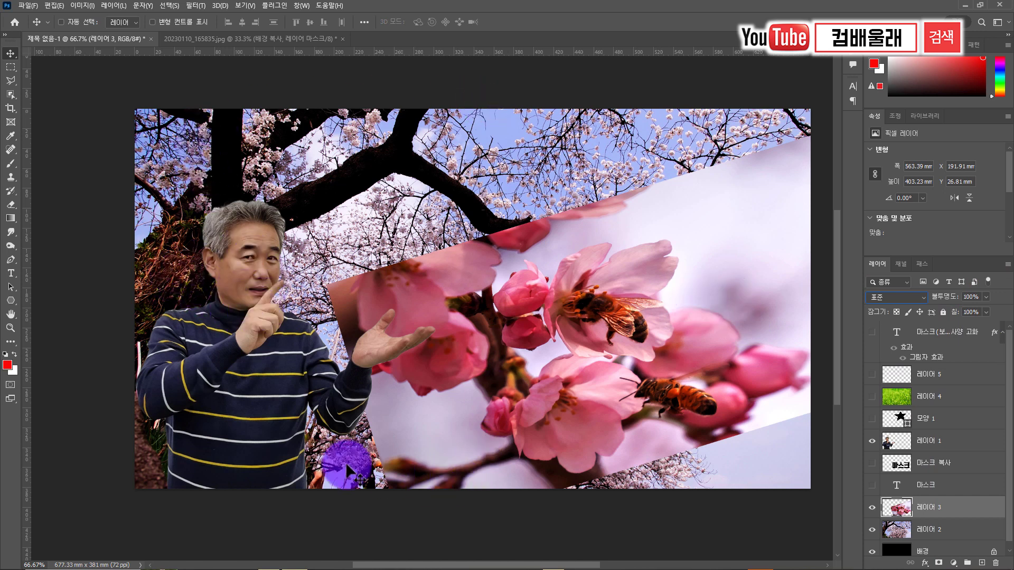
left_click(919, 299)
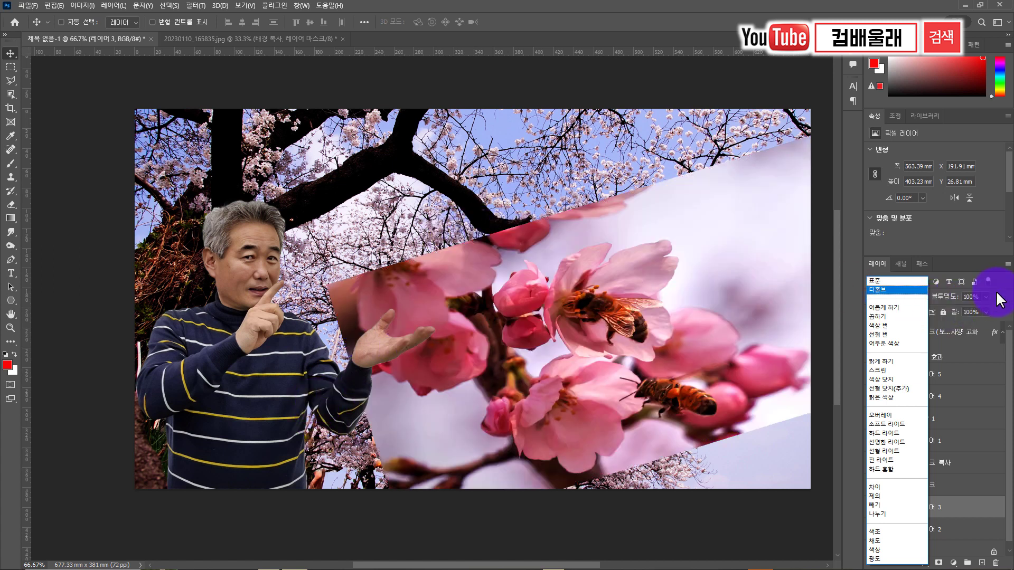
left_click(897, 281)
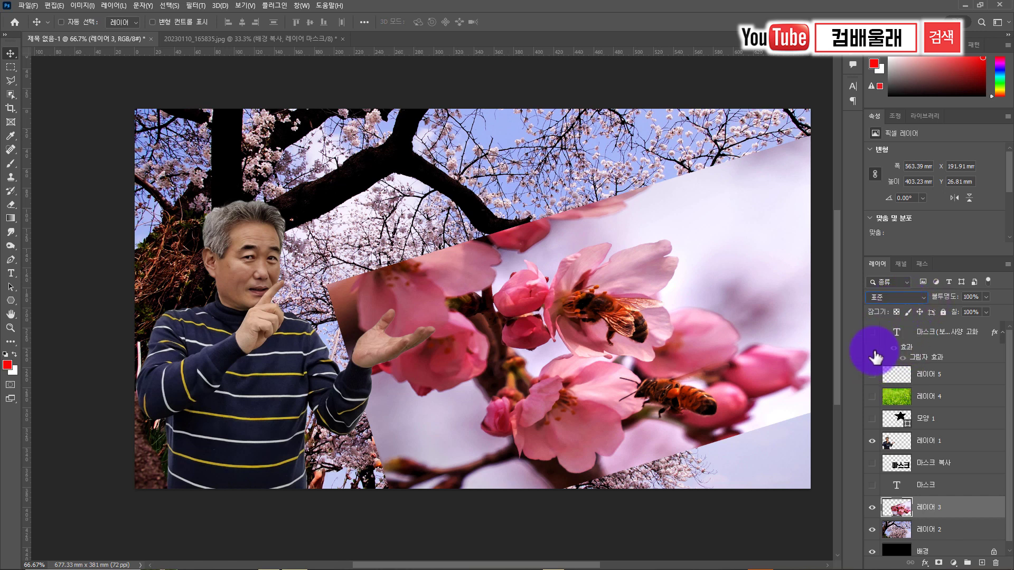
Show the text list layer and 레이어 4, and return from 프록시편집의이해도.jpg to the 제목 없음-1 document.
left_click(872, 331)
left_click(871, 396)
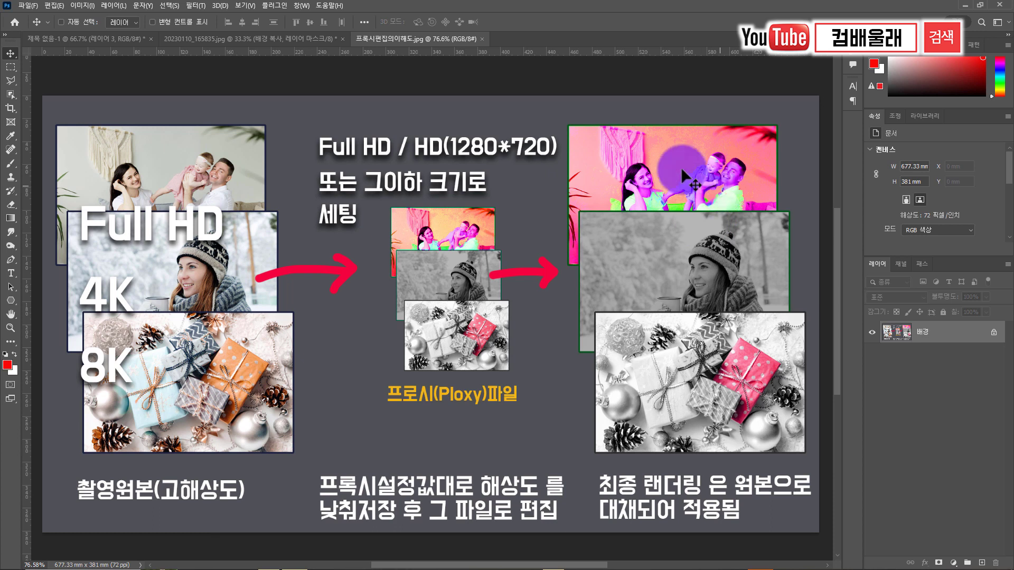
left_click(87, 38)
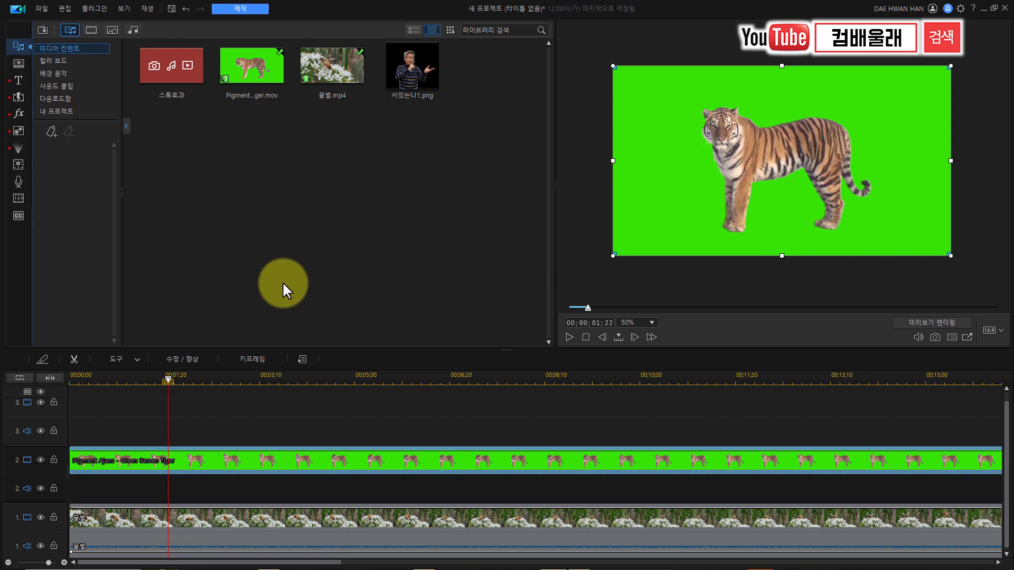
In PowerDirector, rewind the timeline to the start and preview the 혼합 모드 options on the green-screen tiger clip without applying one.
left_click_drag(97, 401, 133, 400)
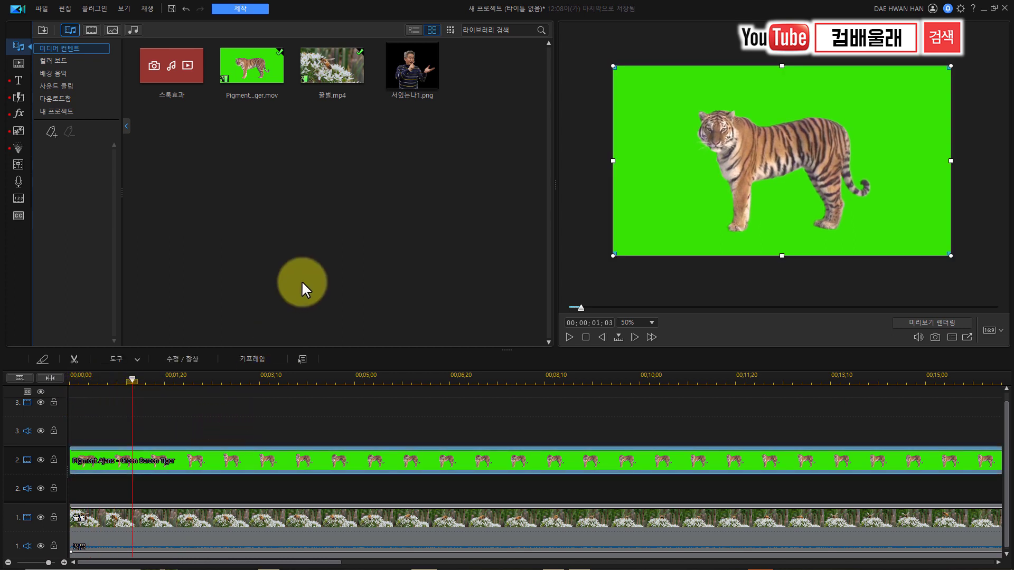
key("Home")
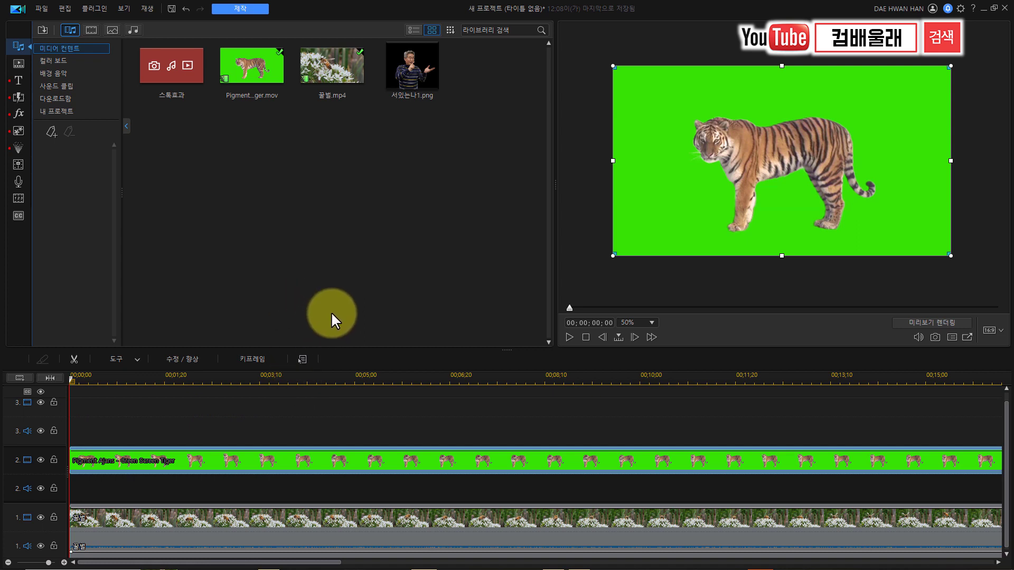
left_click(302, 361)
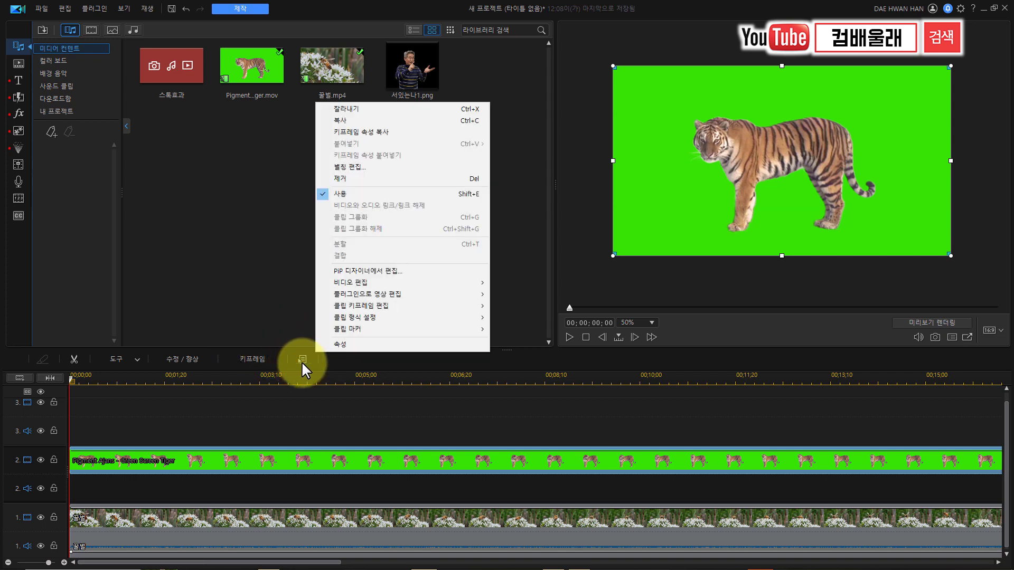
mouse_move(401, 283)
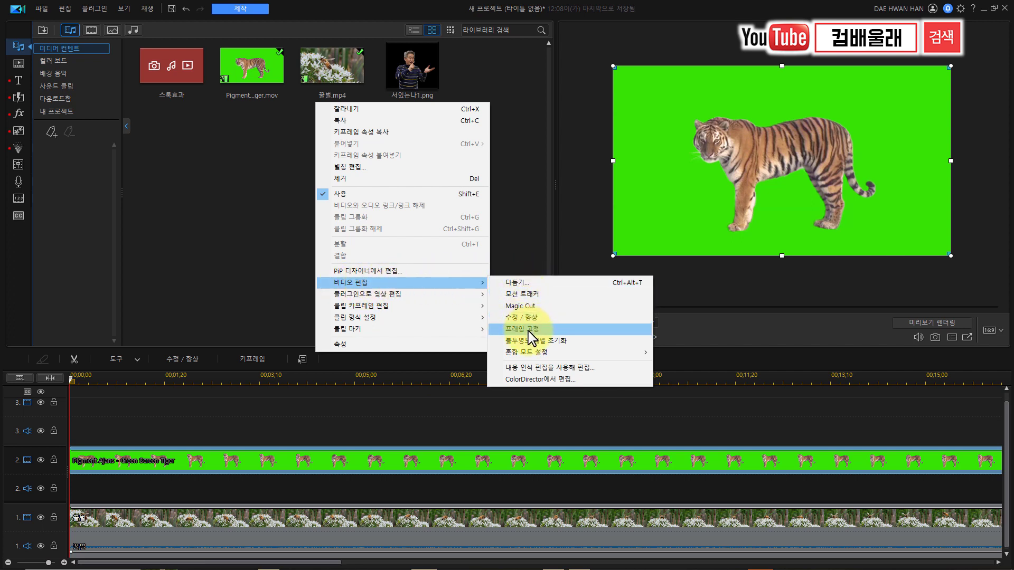
mouse_move(531, 353)
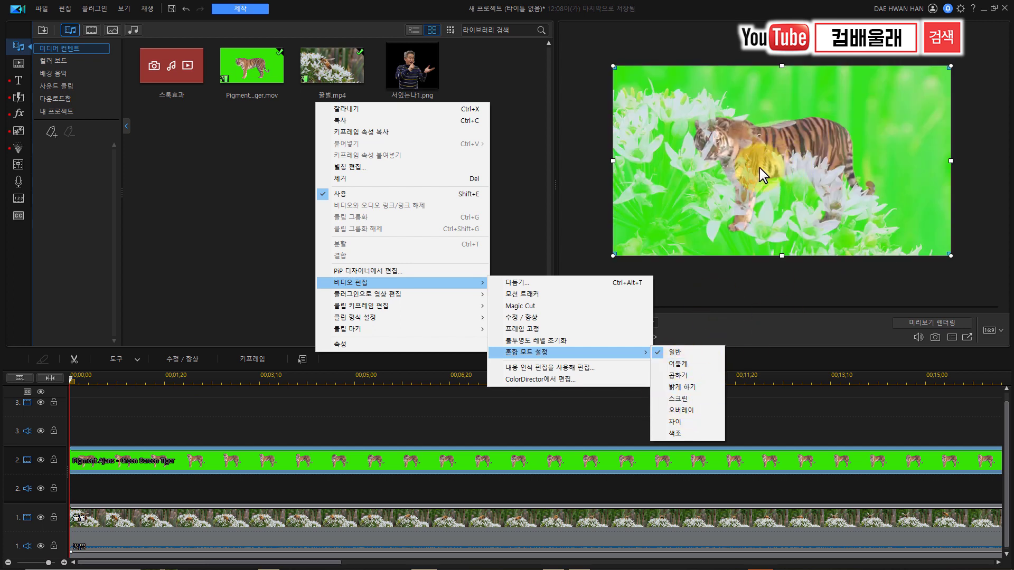
left_click(266, 325)
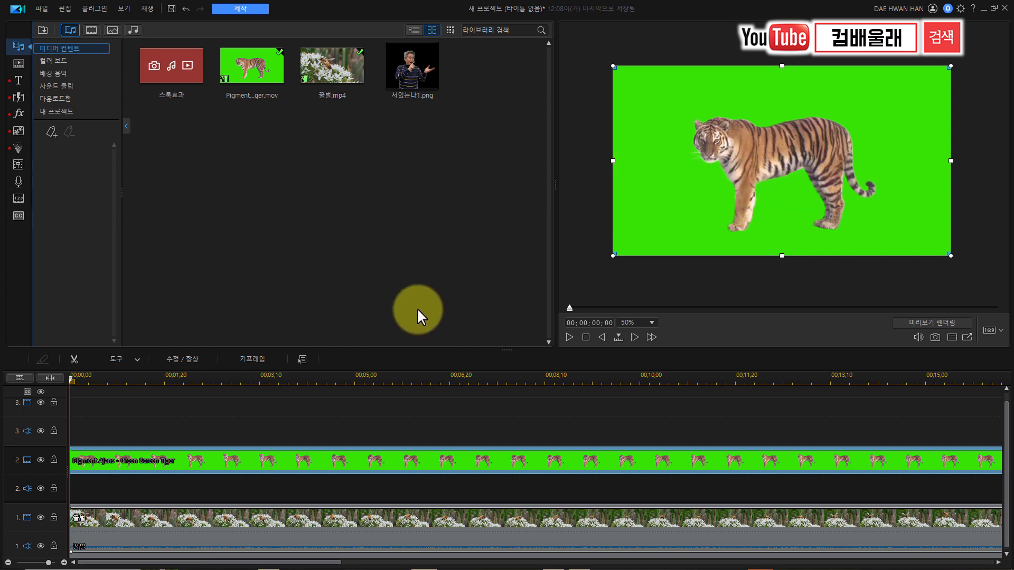
Move the playhead to 00;00;01;11 and open the green-screen tiger clip in the PiP 디자이너.
left_click(227, 380)
left_click(148, 400)
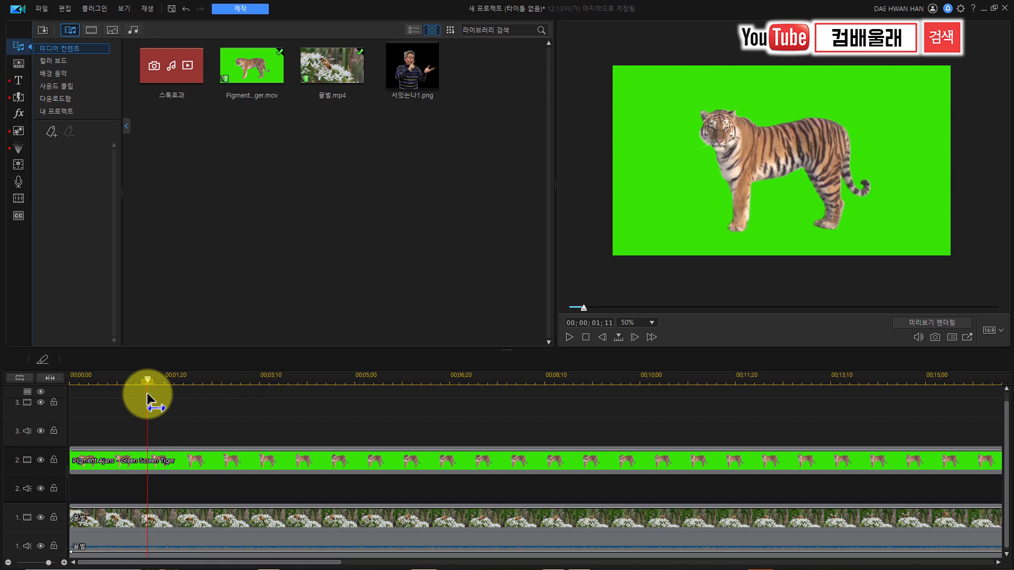
left_click(195, 460)
left_click(135, 362)
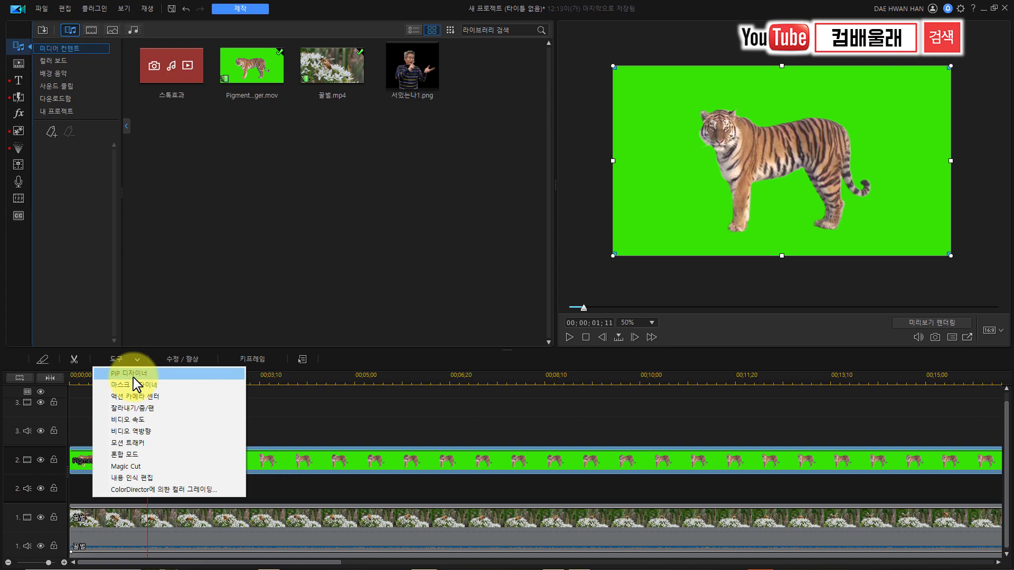
left_click(133, 378)
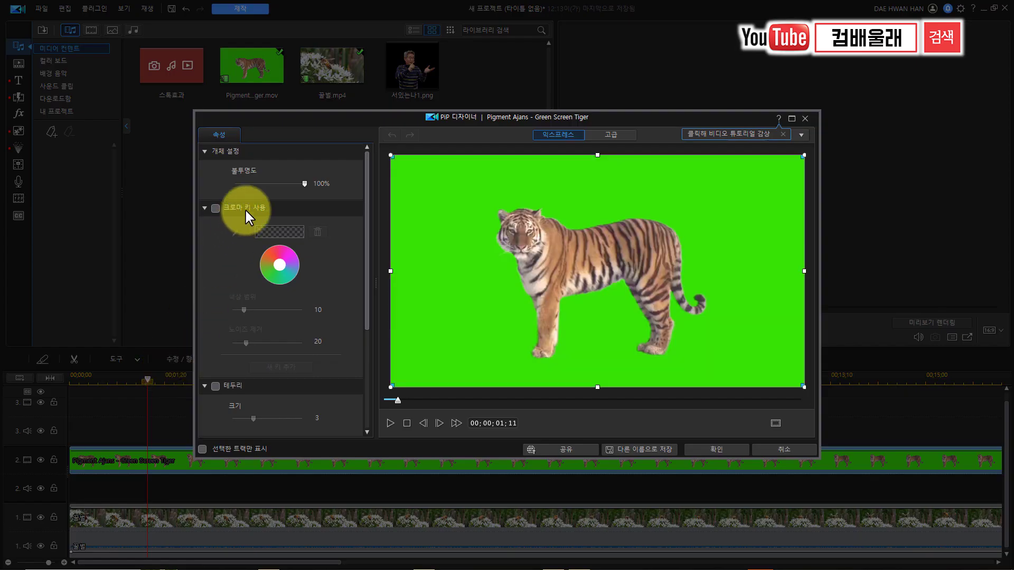
Enable 크로마 키 사용 on the tiger clip, sample the green background as the key colour, set 색상 범위 to 36, and preview the keyed clip.
left_click(205, 208)
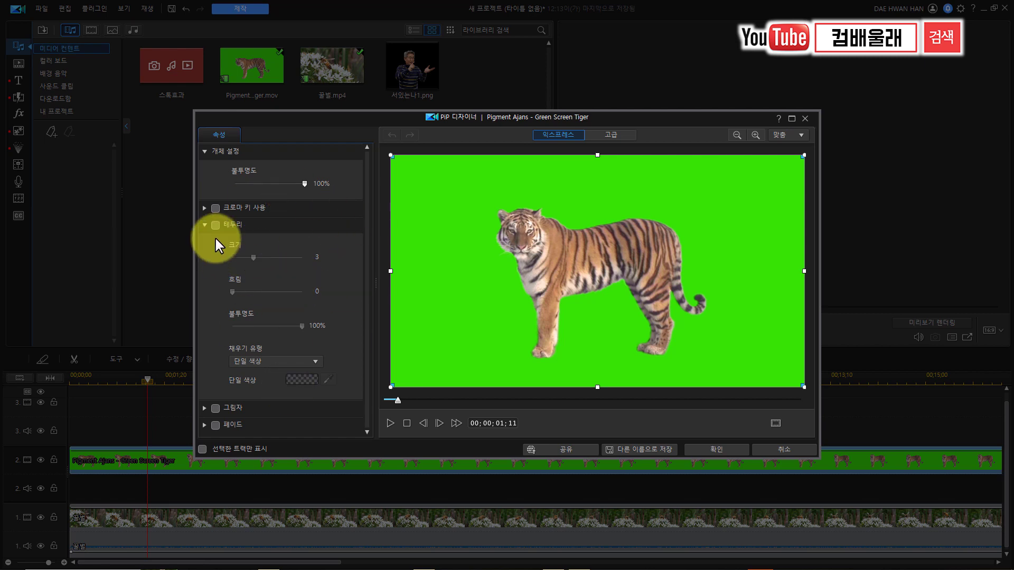
left_click(215, 209)
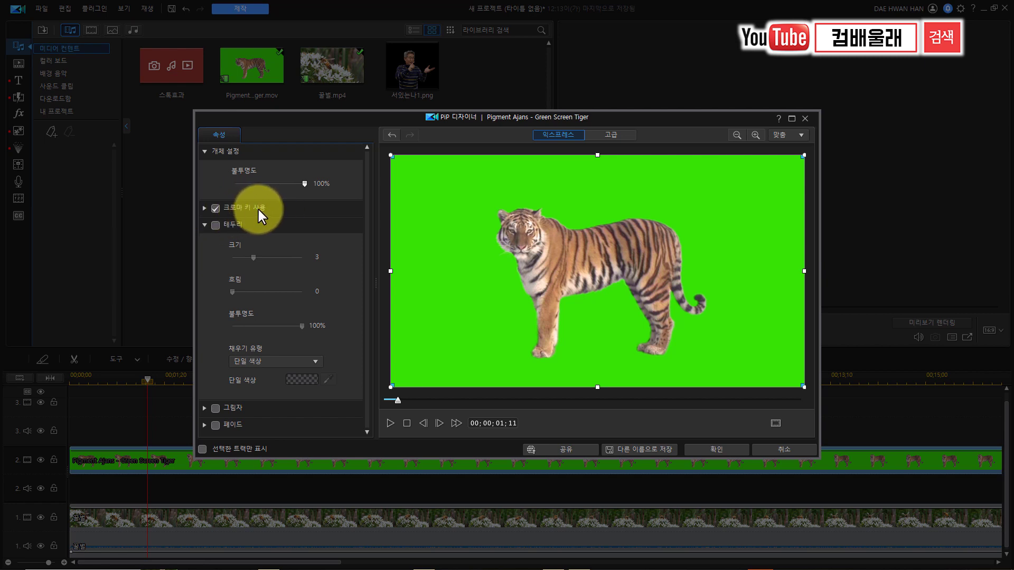
left_click(204, 208)
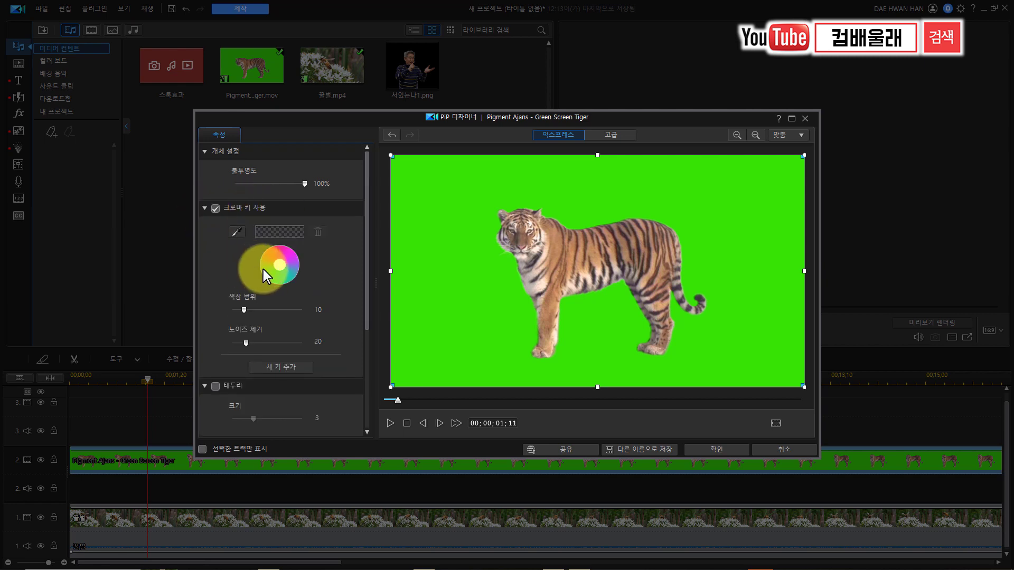
left_click(237, 233)
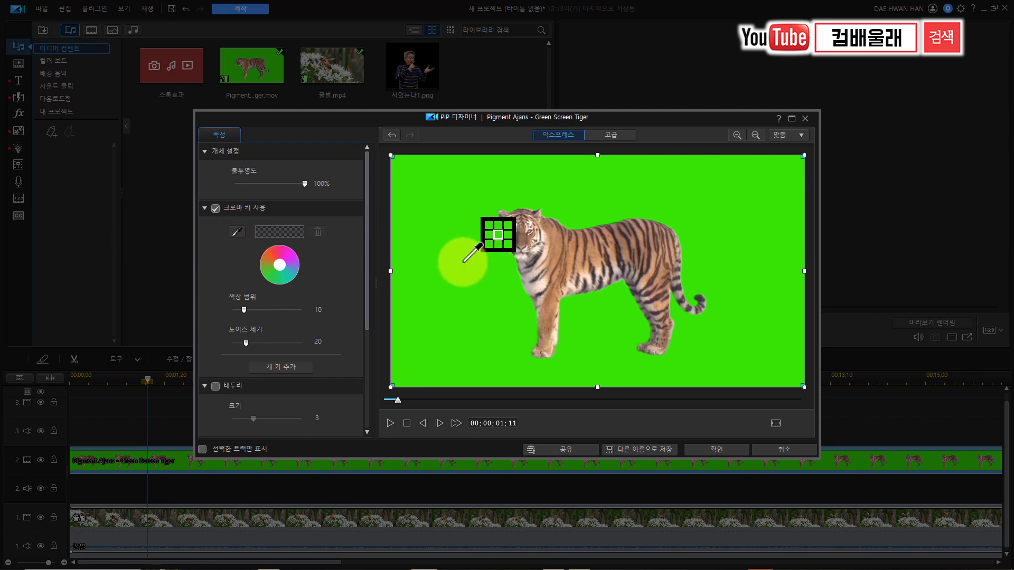
left_click(446, 255)
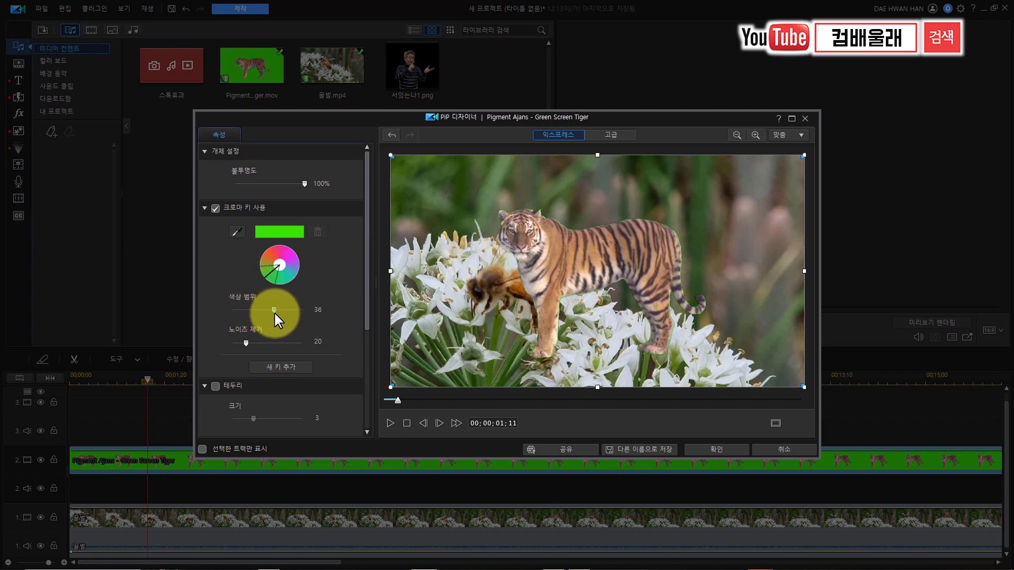
left_click(728, 446)
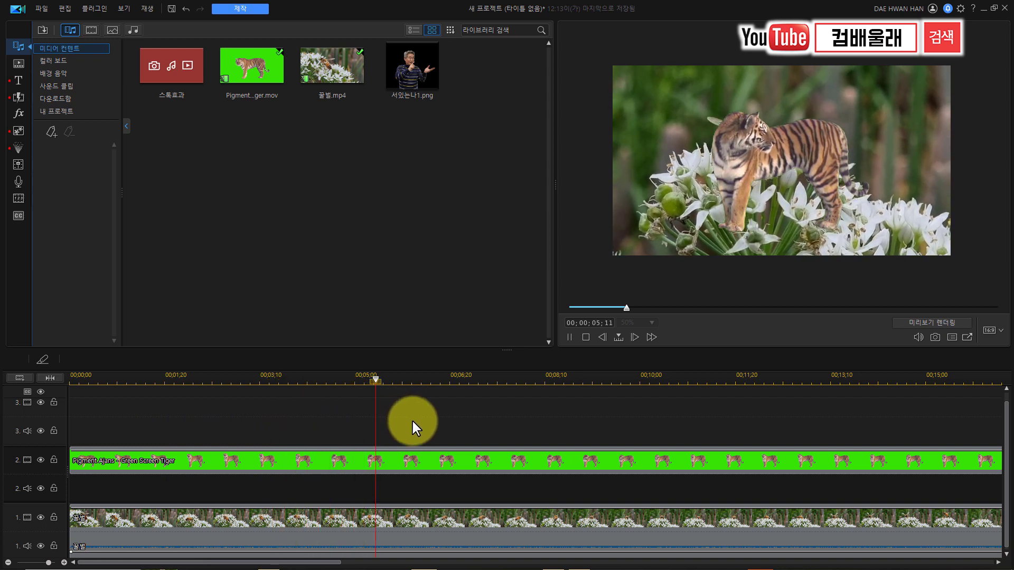
key("space")
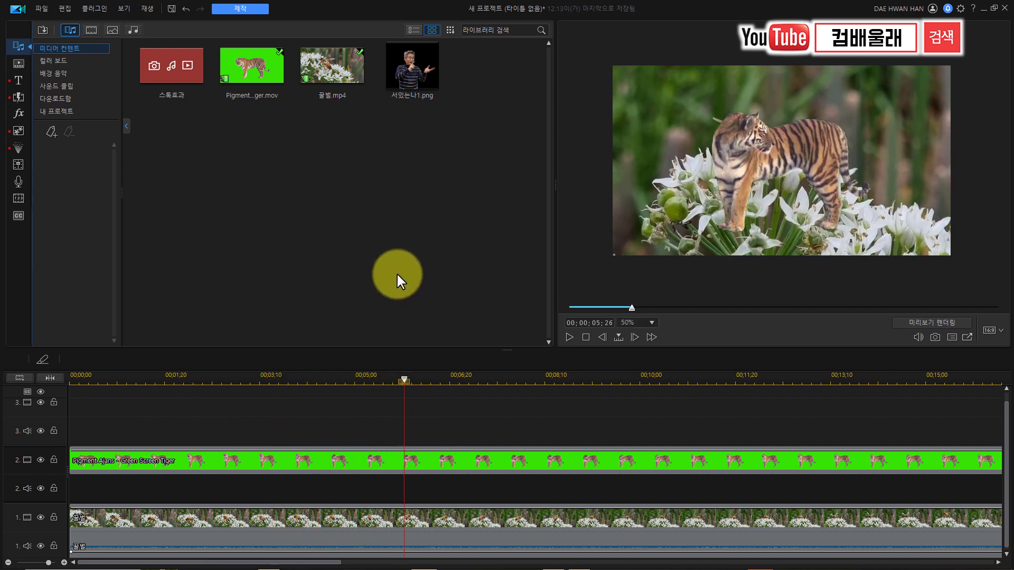
Replace the tiger clip on track 2 with 서있는나1.png and position the man on the left side of the bee footage.
left_click(423, 464)
key("Delete")
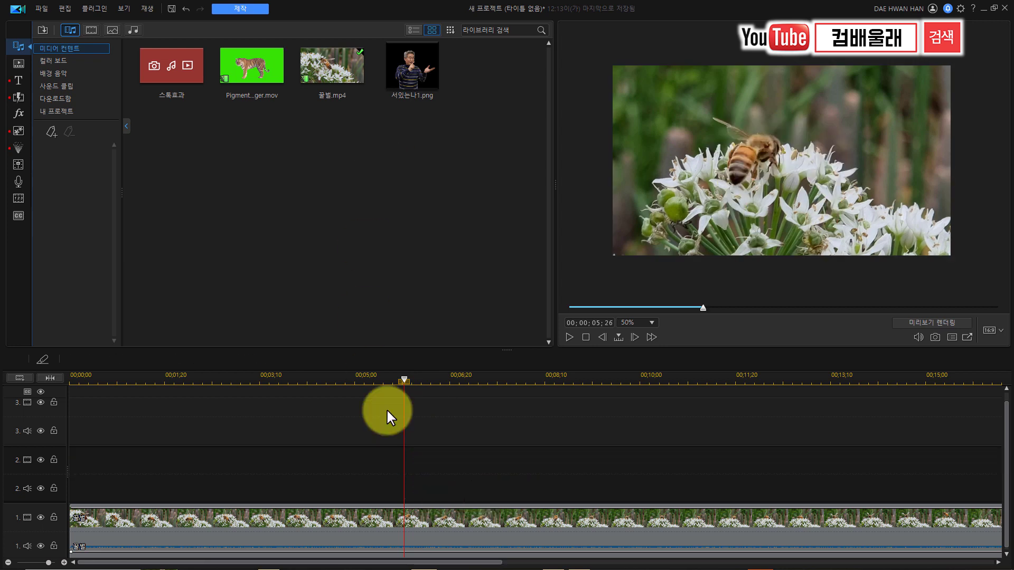
left_click_drag(403, 385, 162, 426)
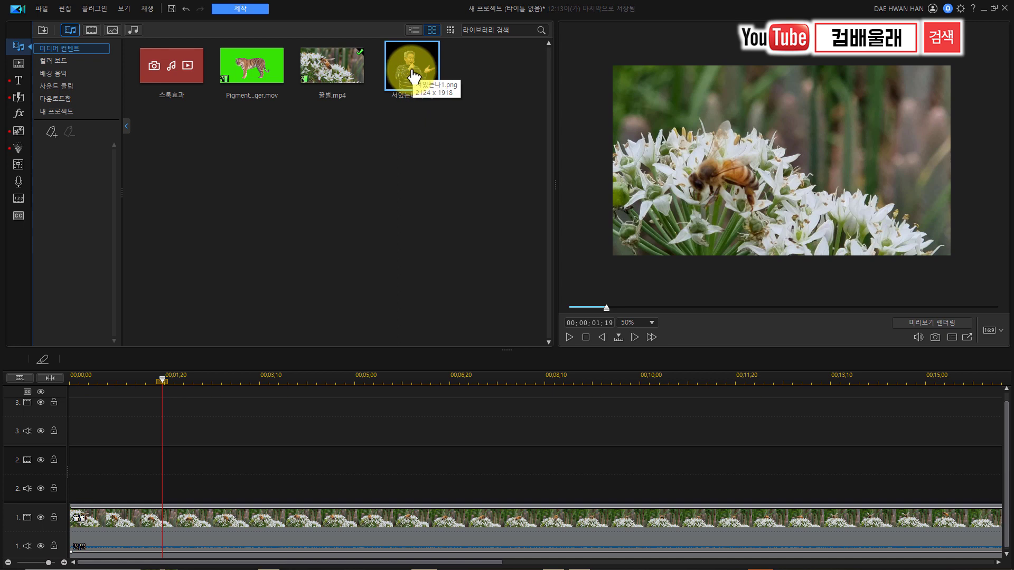
left_click_drag(412, 74, 159, 460)
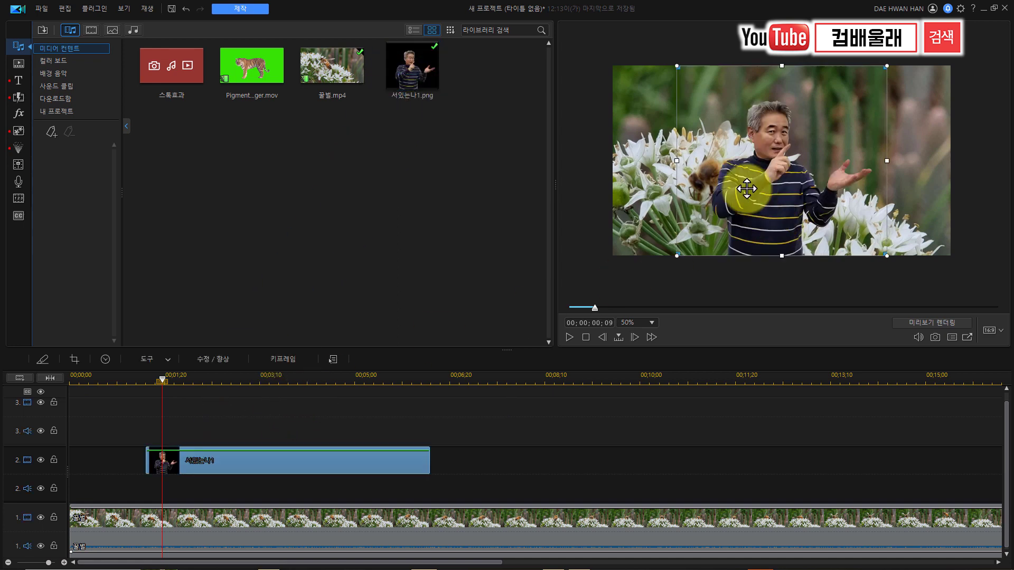
left_click_drag(790, 191, 681, 197)
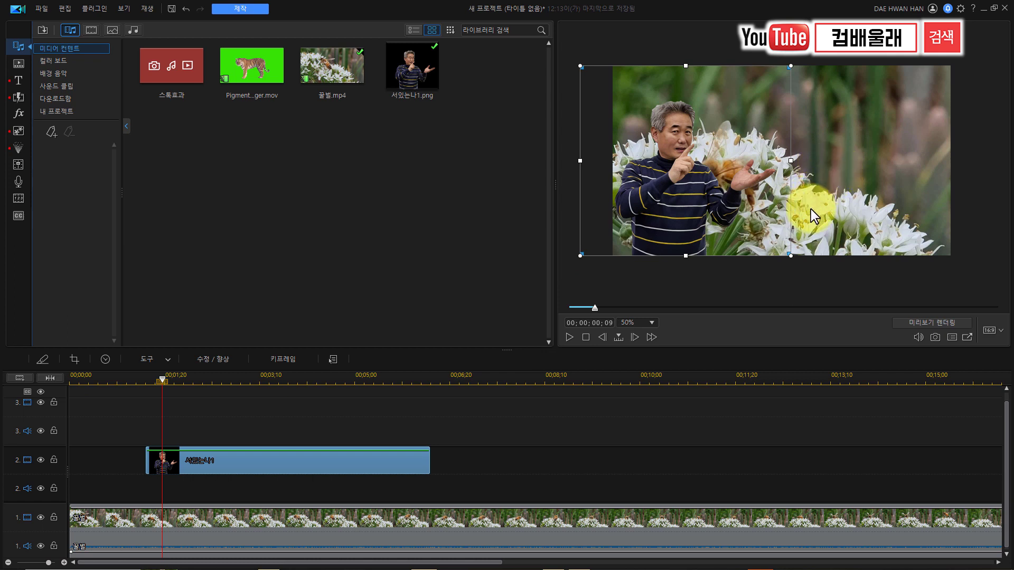
Check the overlay against the bee footage along the timeline and move the 서있는나1 clip to the start of track 2.
left_click_drag(164, 383, 142, 409)
left_click(172, 461)
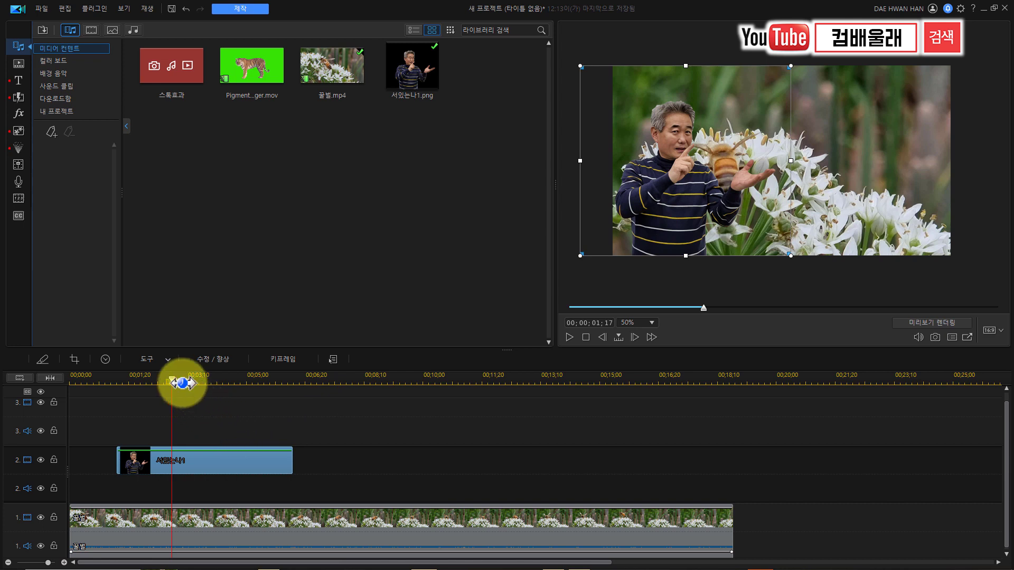
left_click_drag(172, 384, 200, 394)
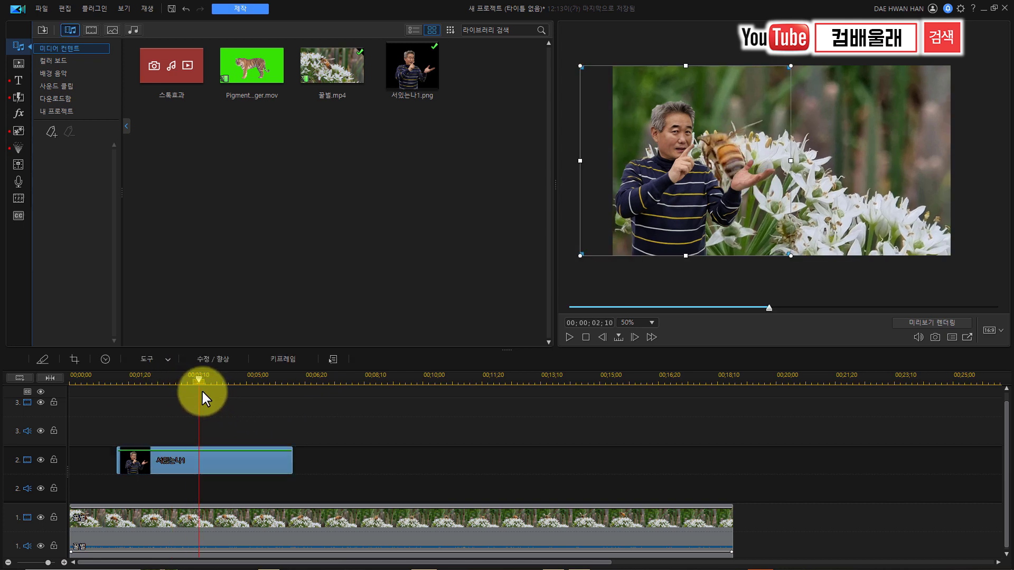
left_click_drag(199, 384, 143, 407)
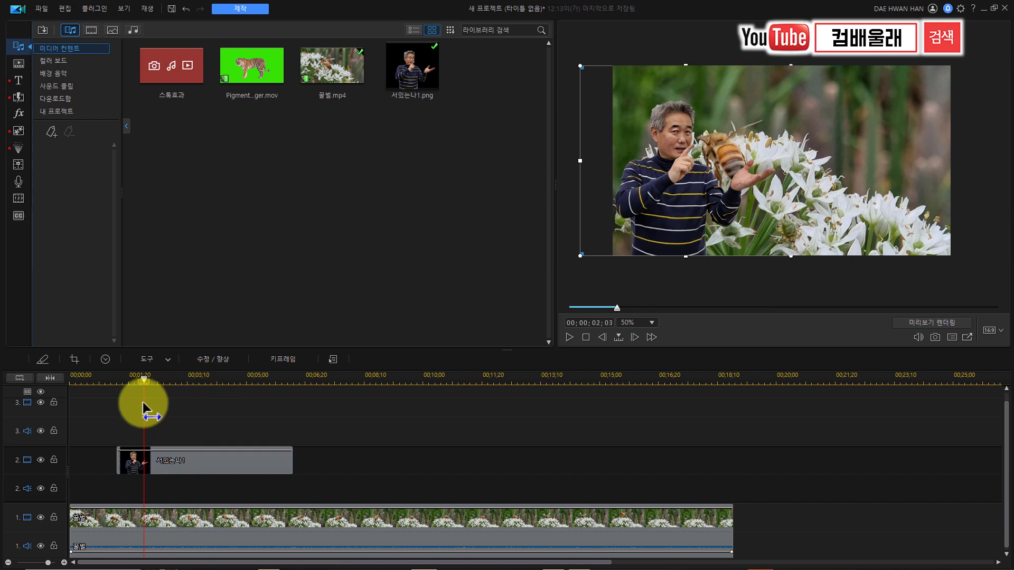
left_click(195, 447)
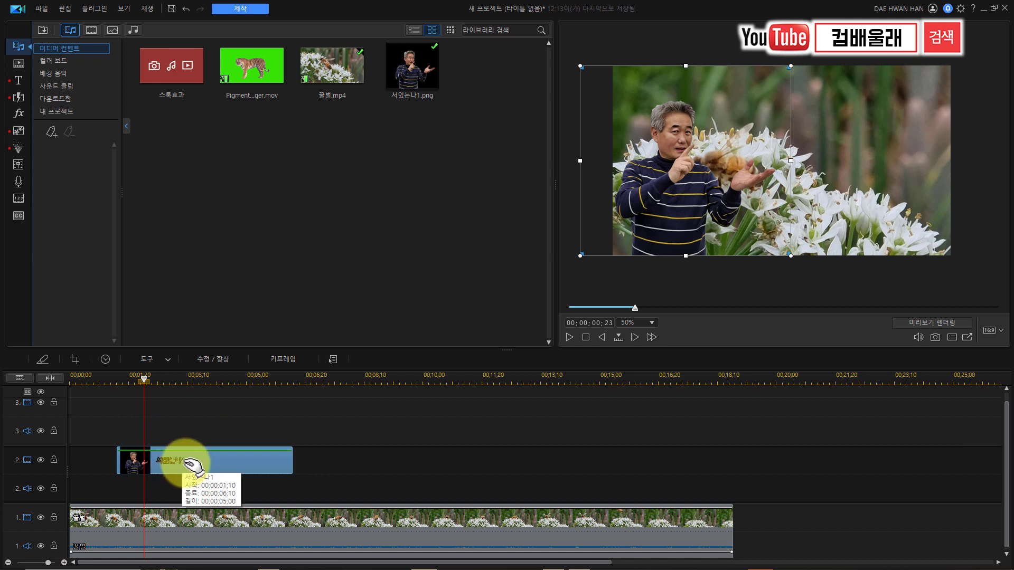
left_click_drag(195, 465, 145, 467)
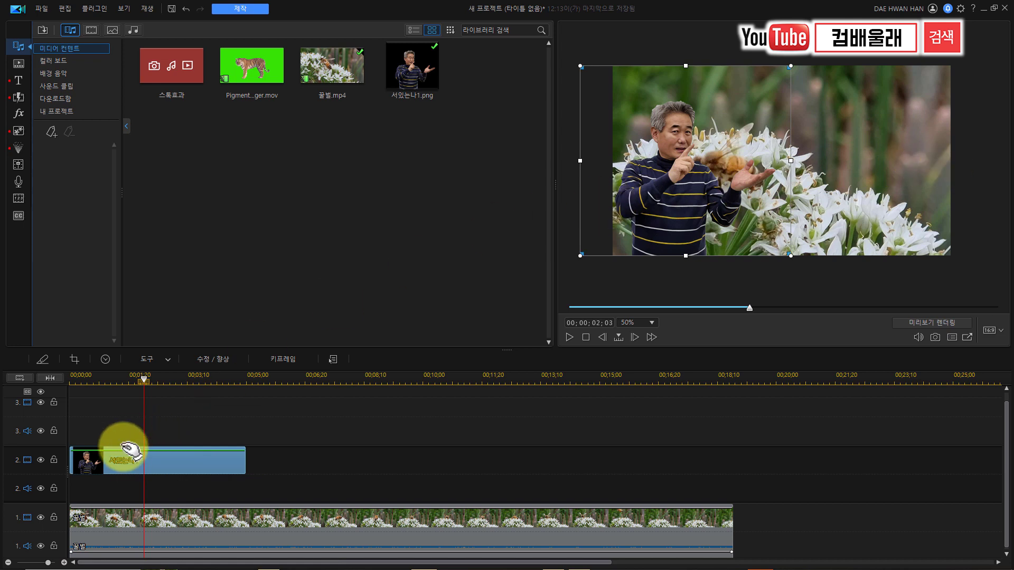
Play the composite from the start, check frames up to 00;00;07;16, and return the playhead to the beginning.
left_click_drag(145, 381, 74, 398)
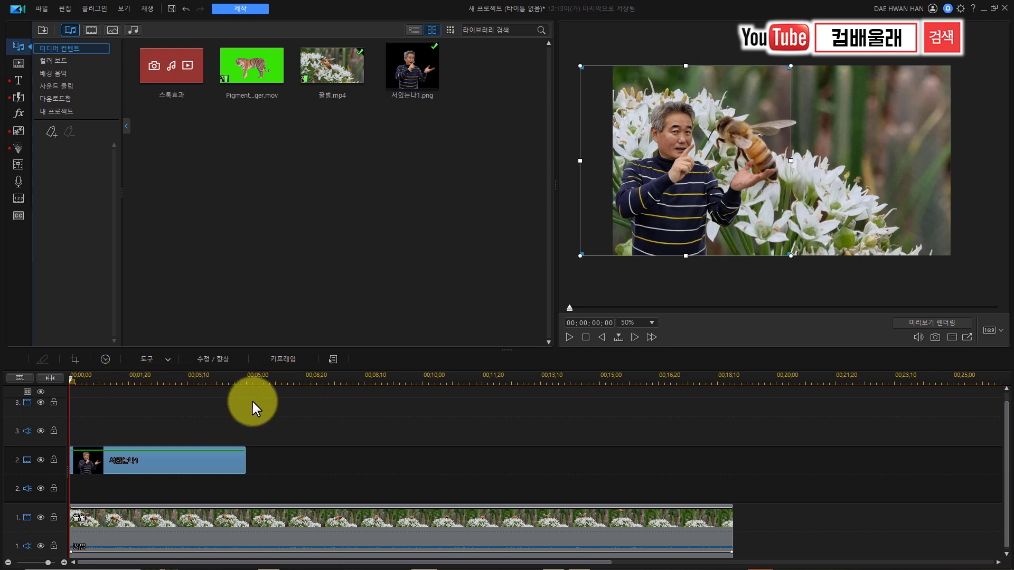
key("space")
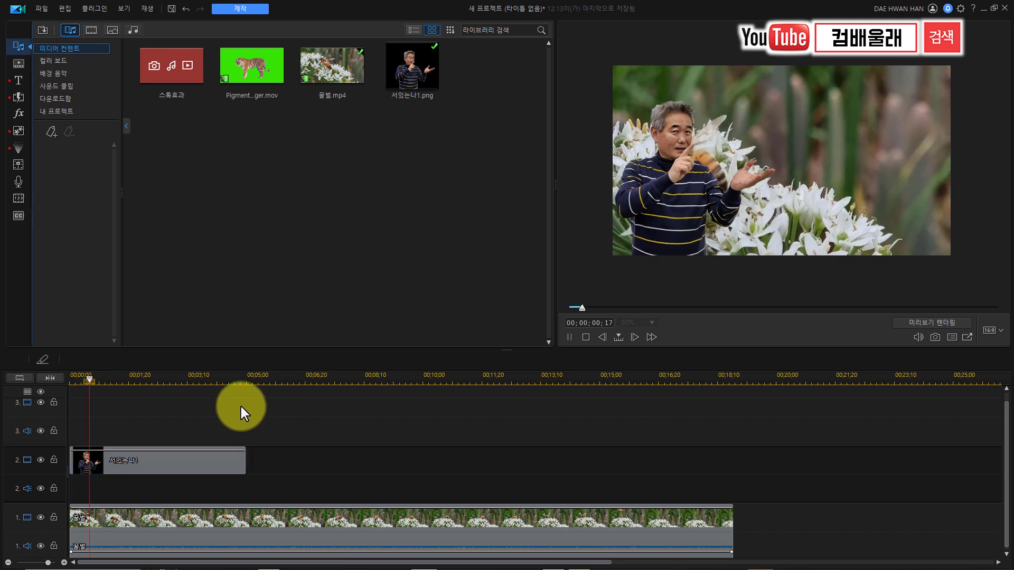
left_click(175, 382)
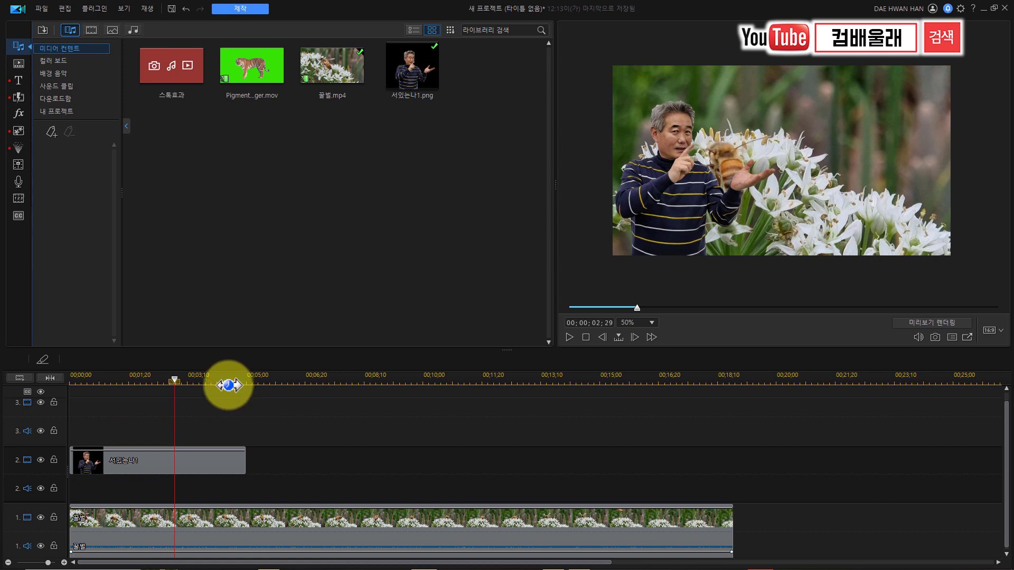
left_click_drag(233, 381, 295, 385)
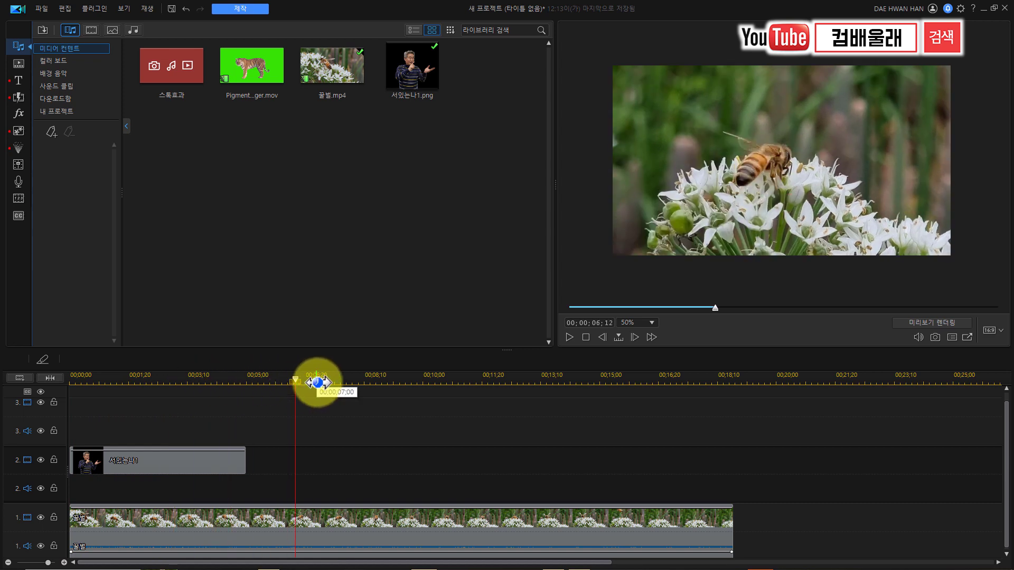
left_click(335, 382)
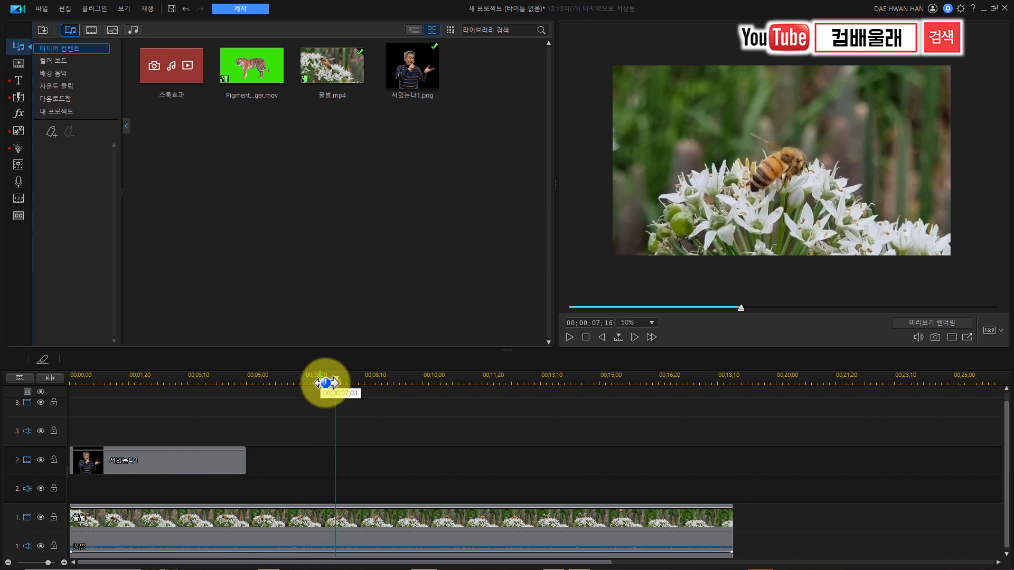
left_click_drag(336, 384, 72, 420)
Open the 키프레임 settings of the 서있는나1 clip and add a 위치 keyframe at the clip's start.
left_click(84, 464)
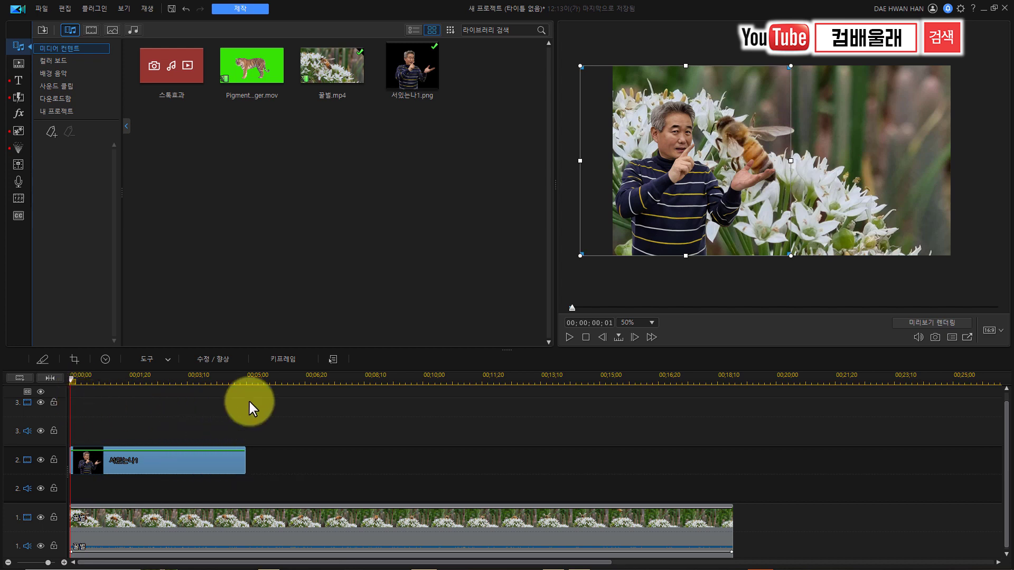
left_click(283, 359)
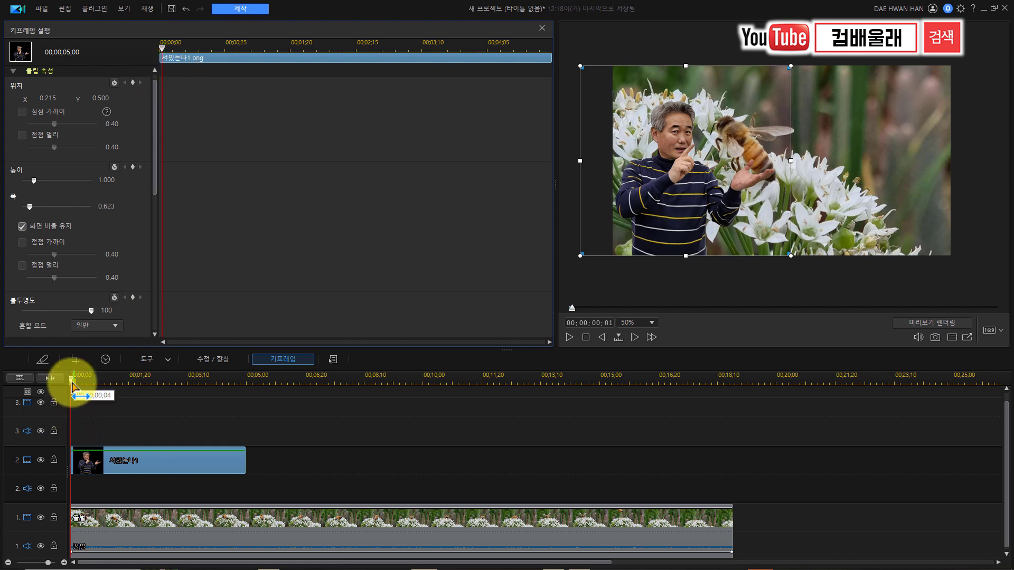
left_click(90, 465)
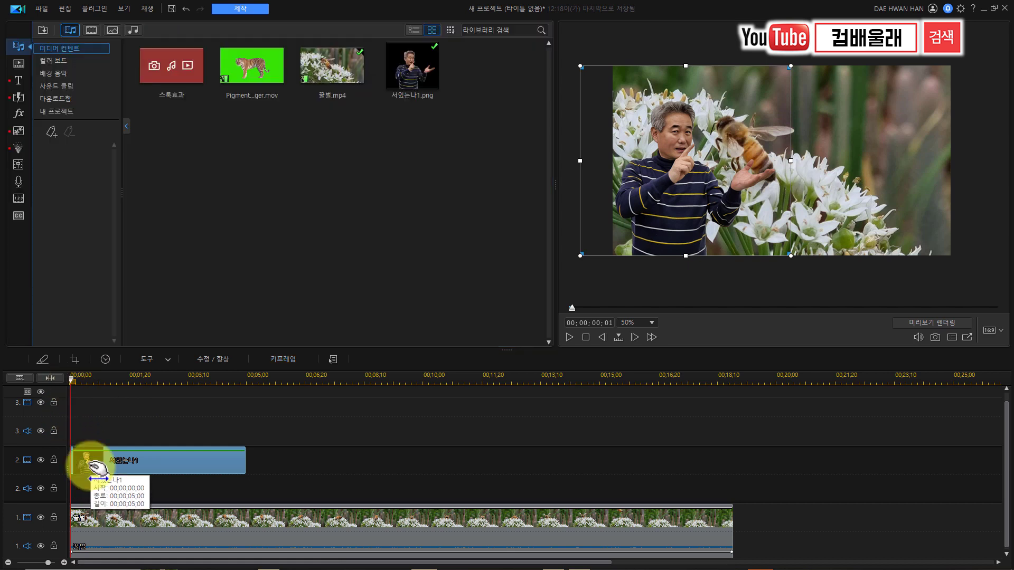
left_click(280, 360)
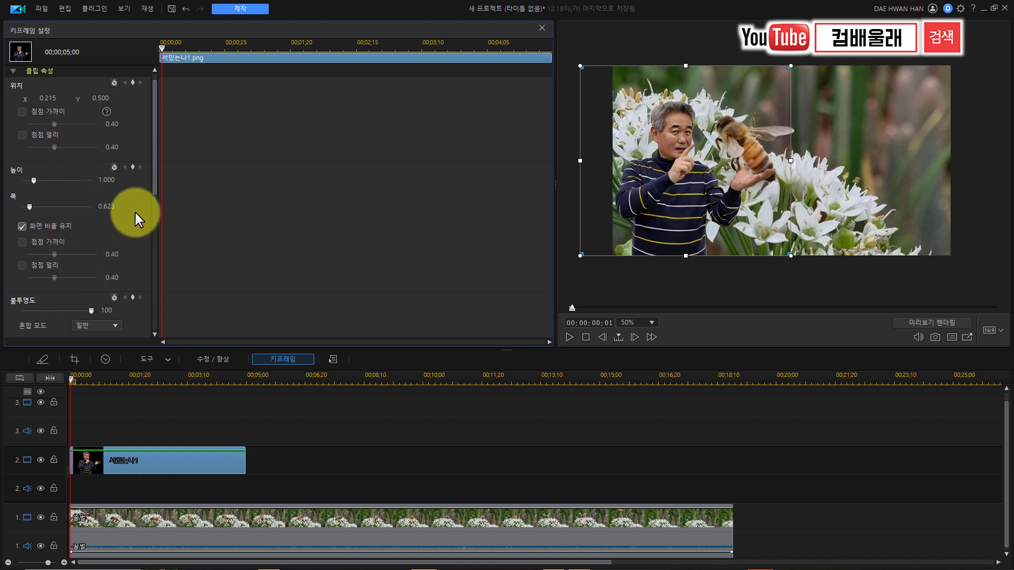
left_click_drag(153, 179, 144, 137)
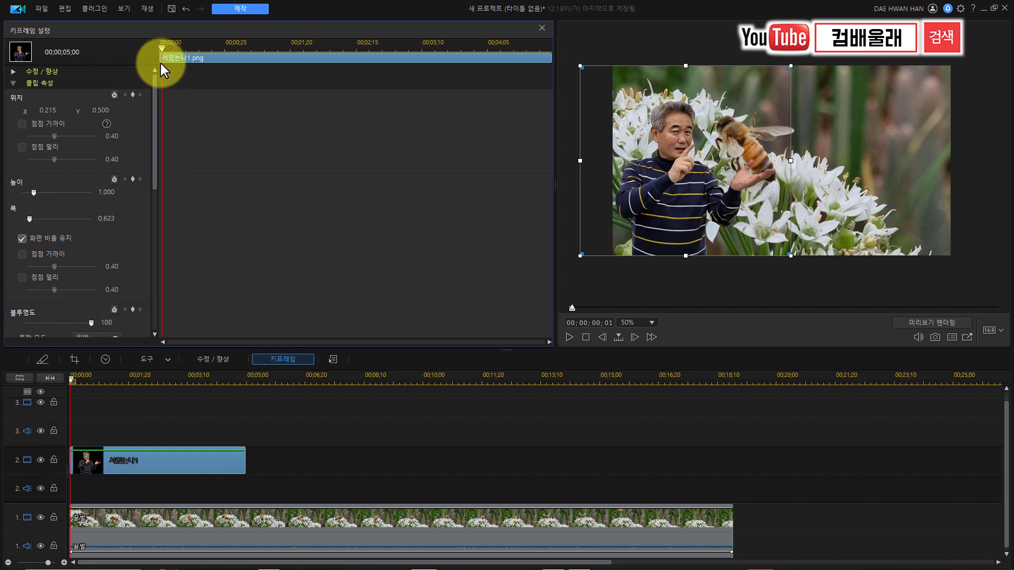
left_click(133, 94)
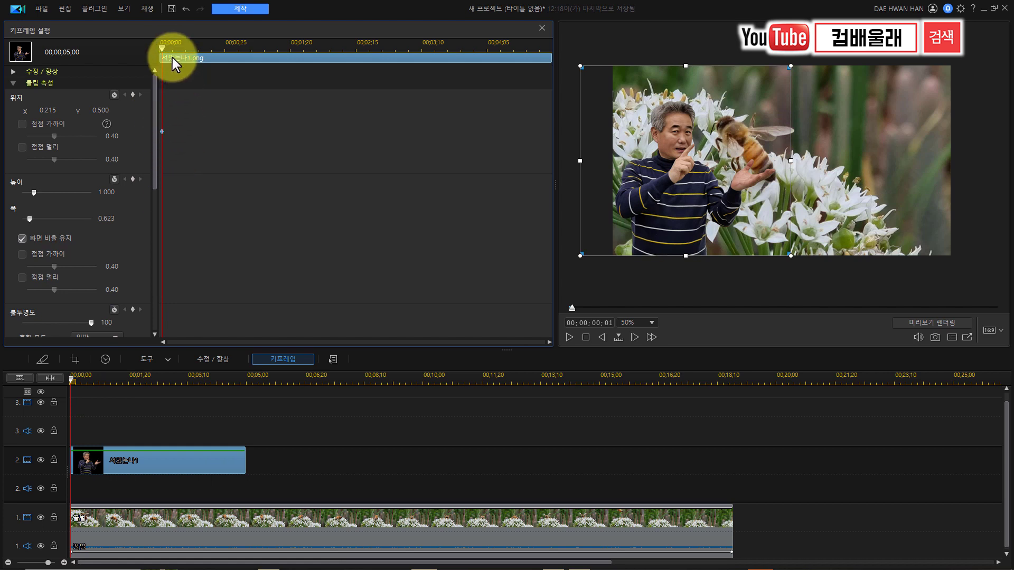
At 00;00;04;29, move the man horizontally to the right side of the frame, X 0.839, and record a 위치 keyframe.
mouse_move(170, 46)
left_mouse_down()
mouse_move(392, 48)
mouse_move(549, 66)
left_mouse_up()
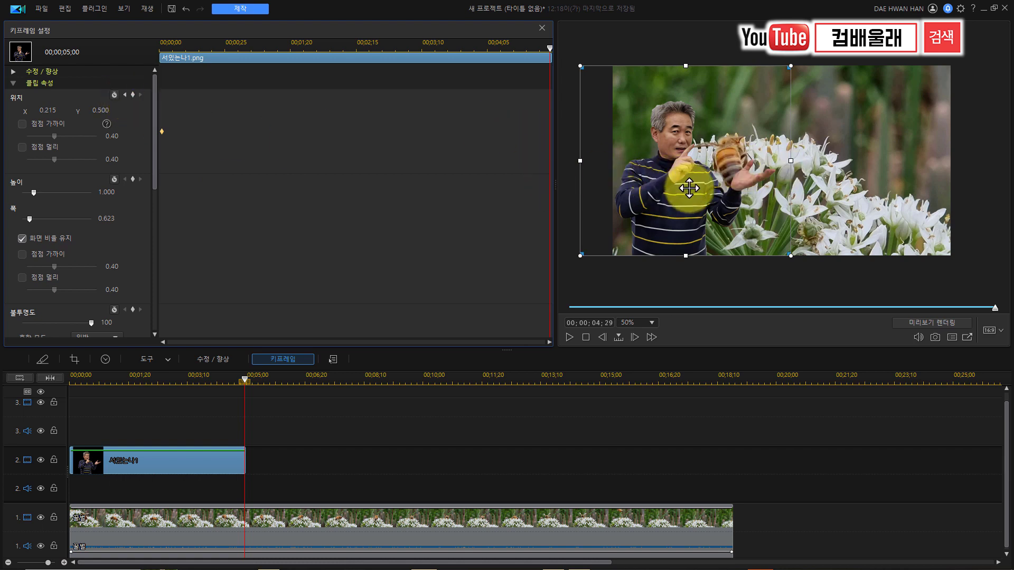
left_click_drag(668, 174, 874, 176)
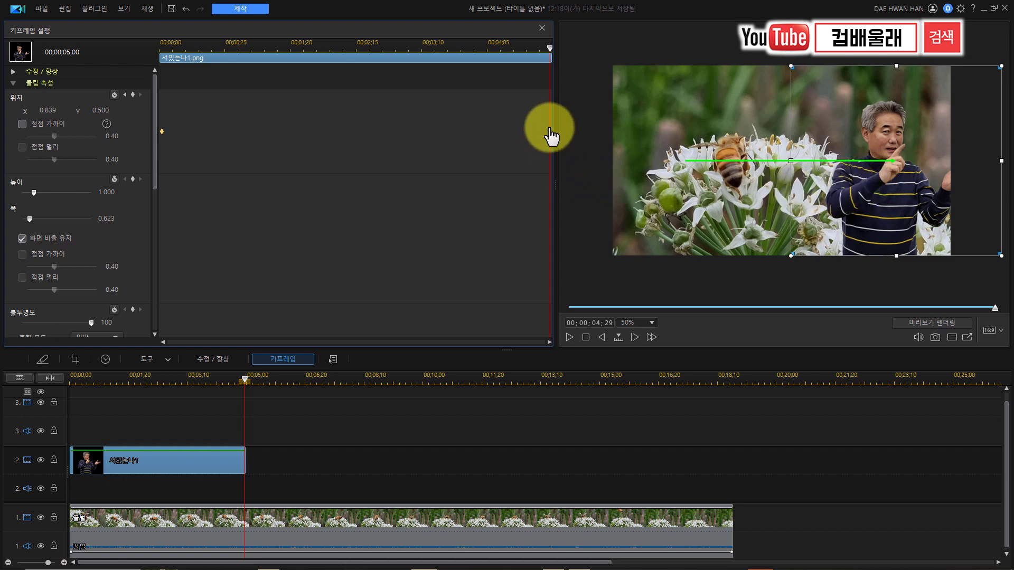
left_click(549, 131)
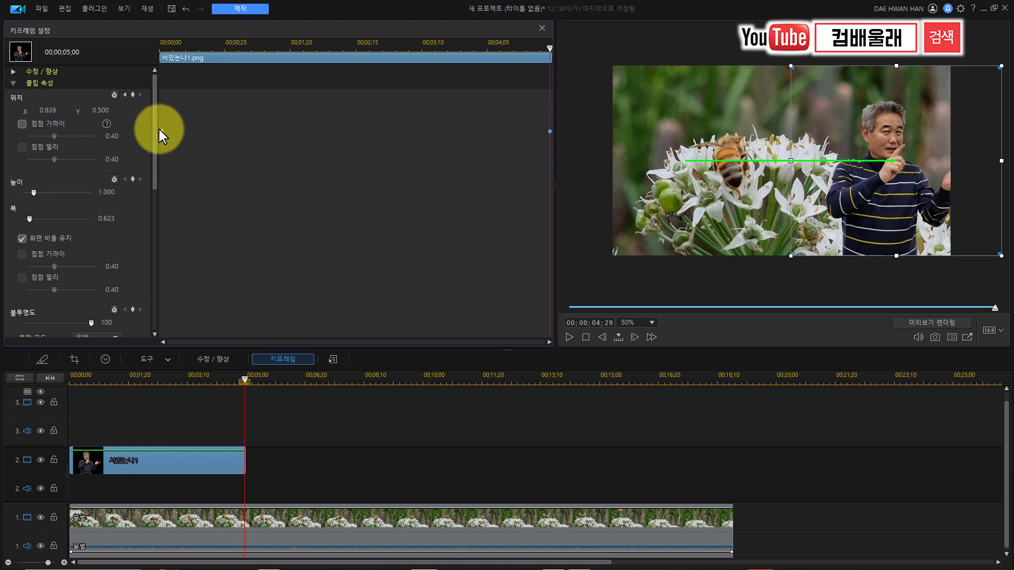
Rewind to the start and play the 서있는나1 clip's position animation.
left_click(586, 337)
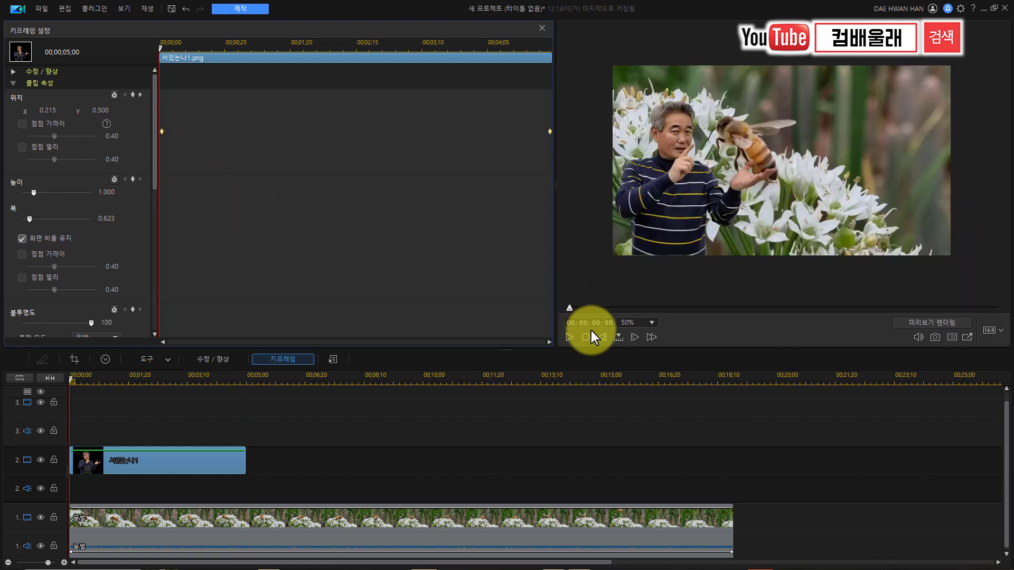
left_click(567, 339)
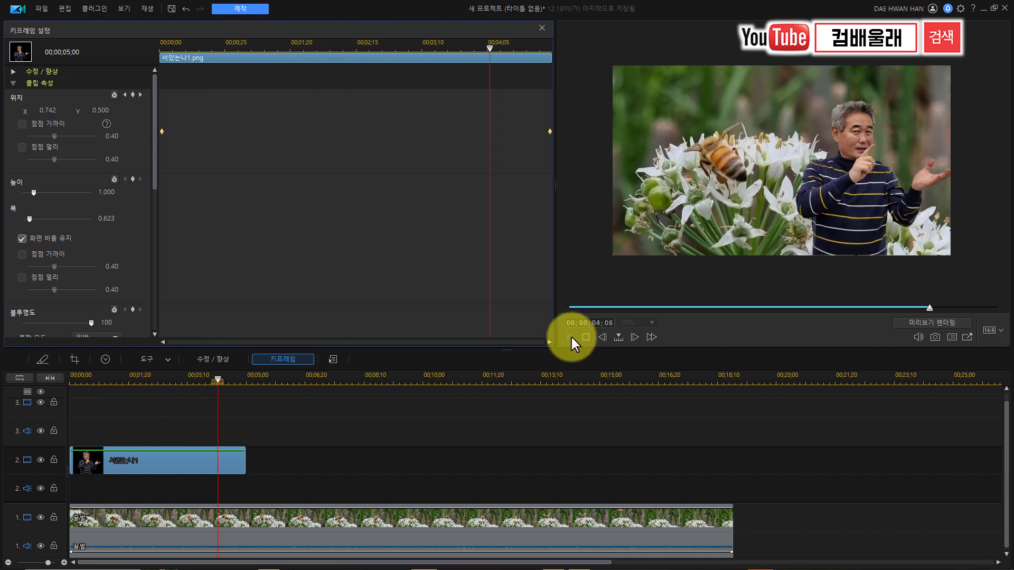
left_click(583, 338)
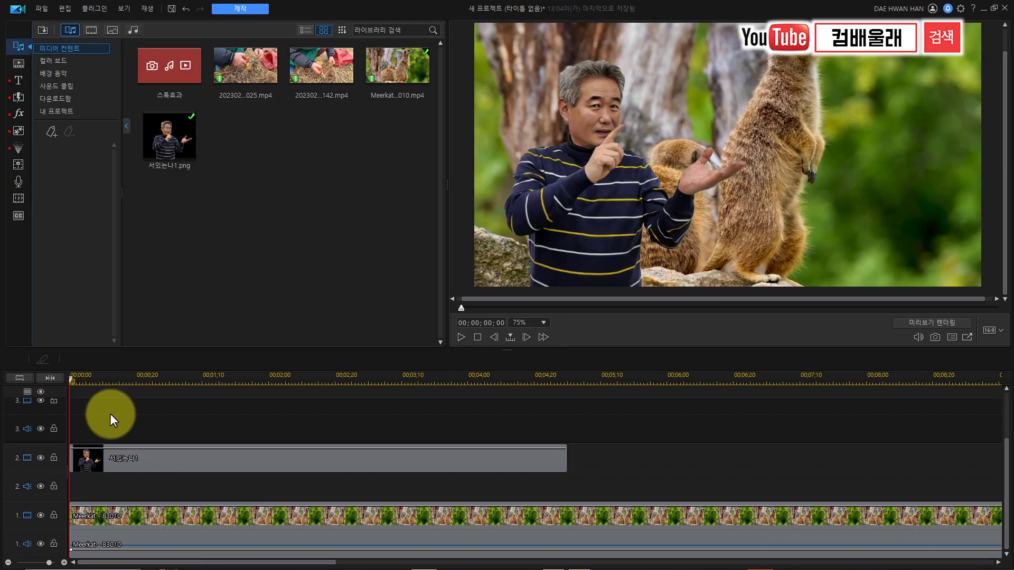
Open the 서있는나1 clip in the 마스크 디자이너 with the playhead at 00;00;00;03, and reposition and enlarge the designer window.
left_click(139, 461)
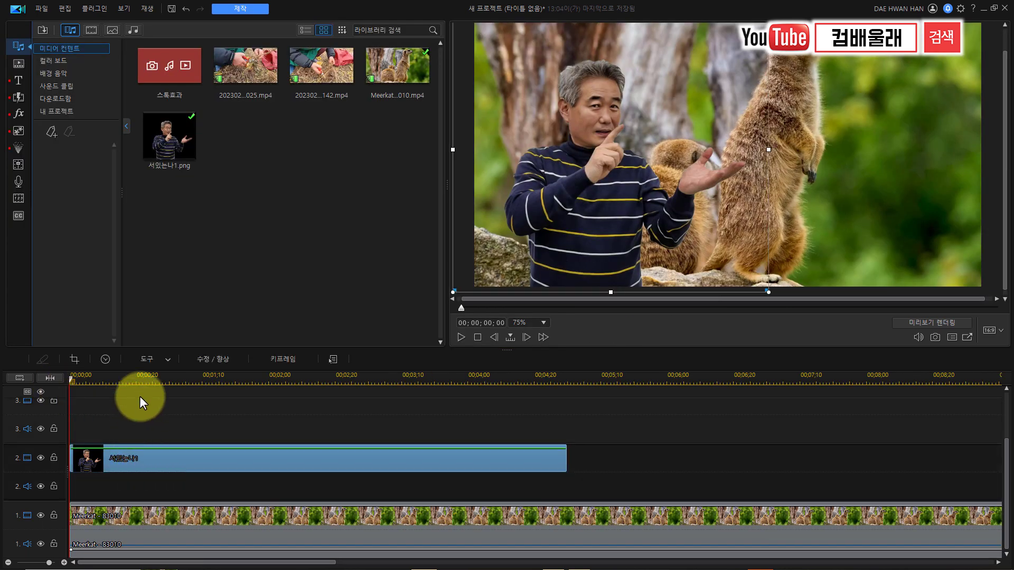
left_click(77, 378)
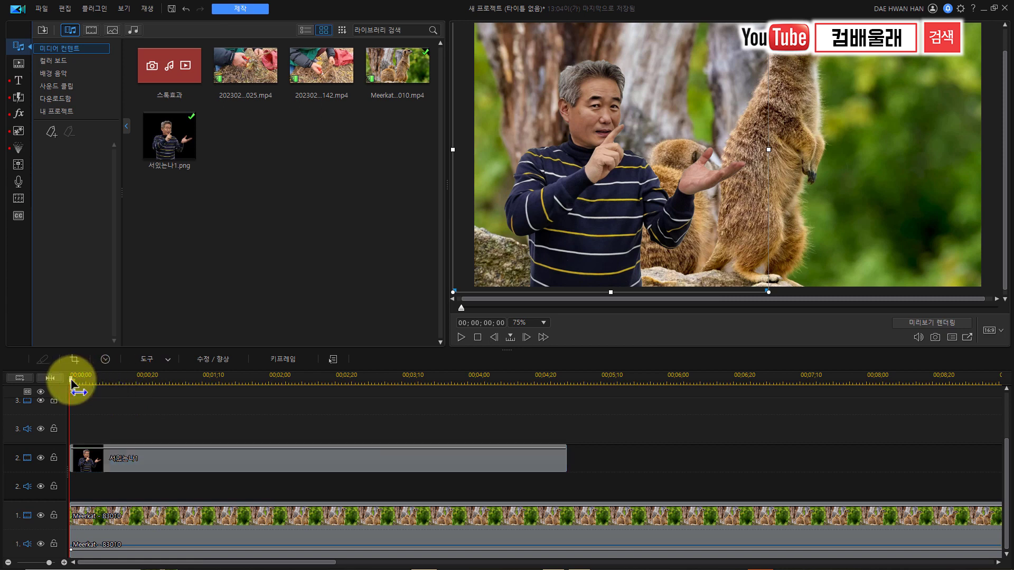
left_click(147, 461)
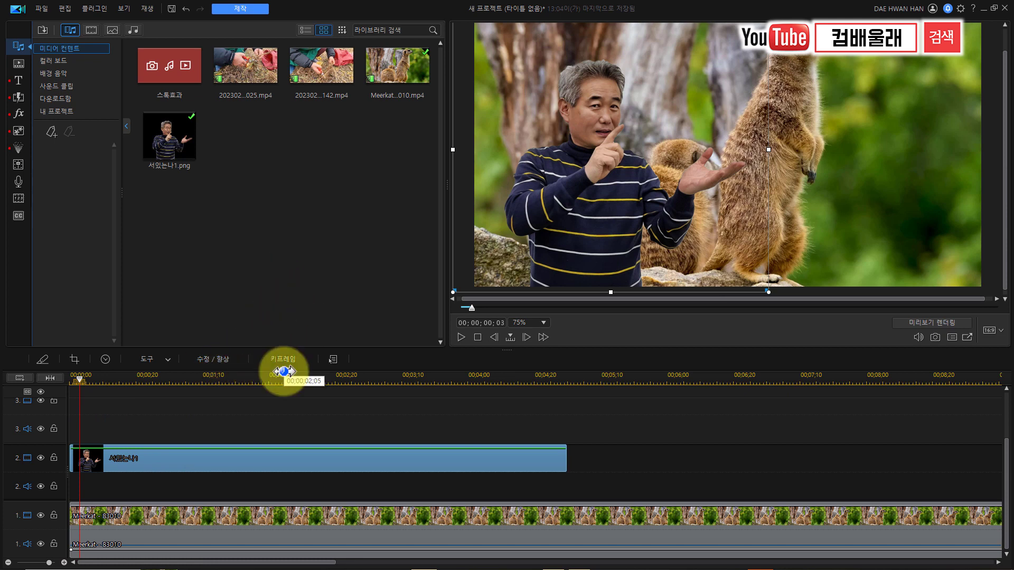
left_click(157, 361)
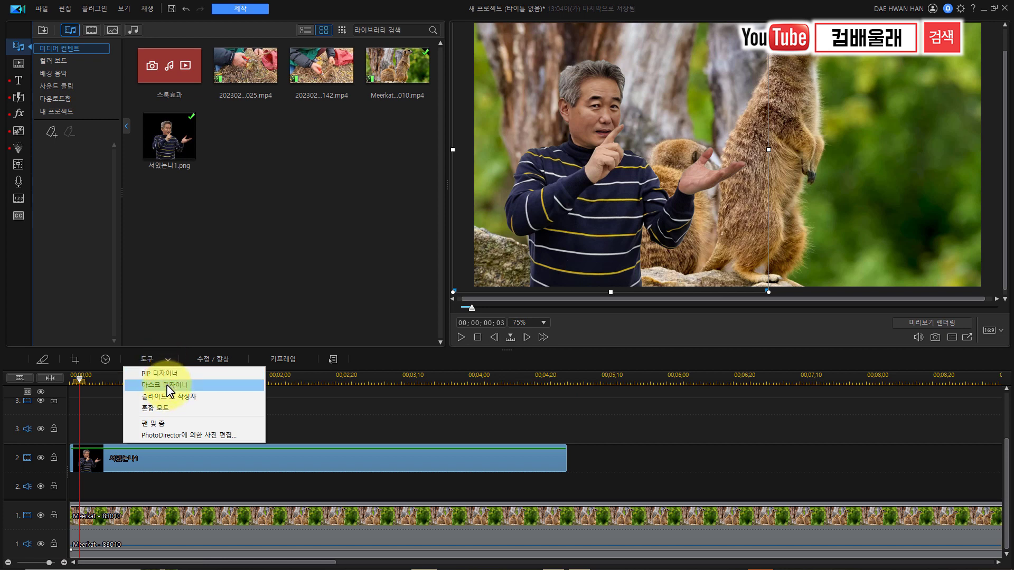
left_click(167, 385)
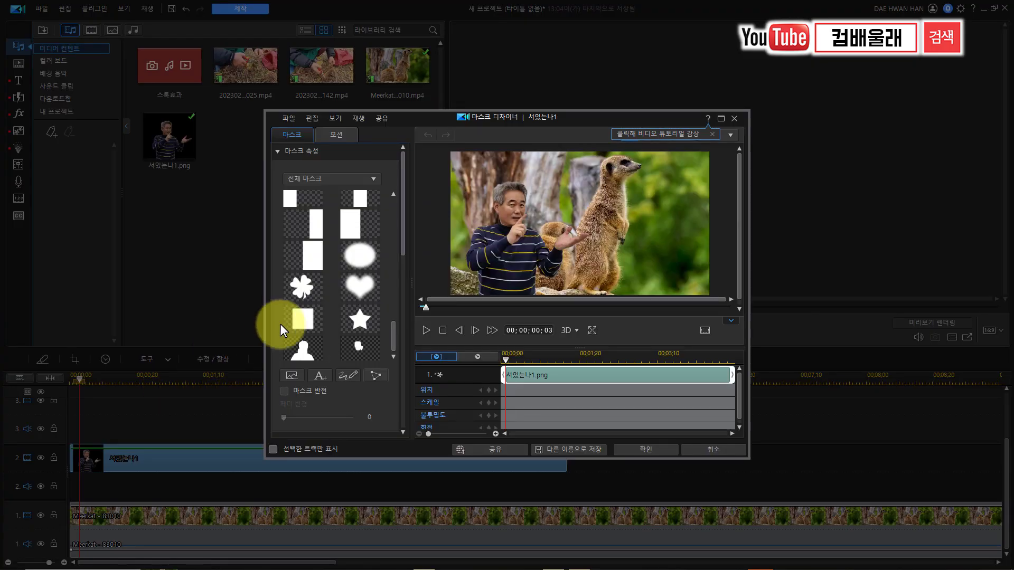
left_click_drag(482, 121, 475, 57)
left_click_drag(743, 395, 762, 407)
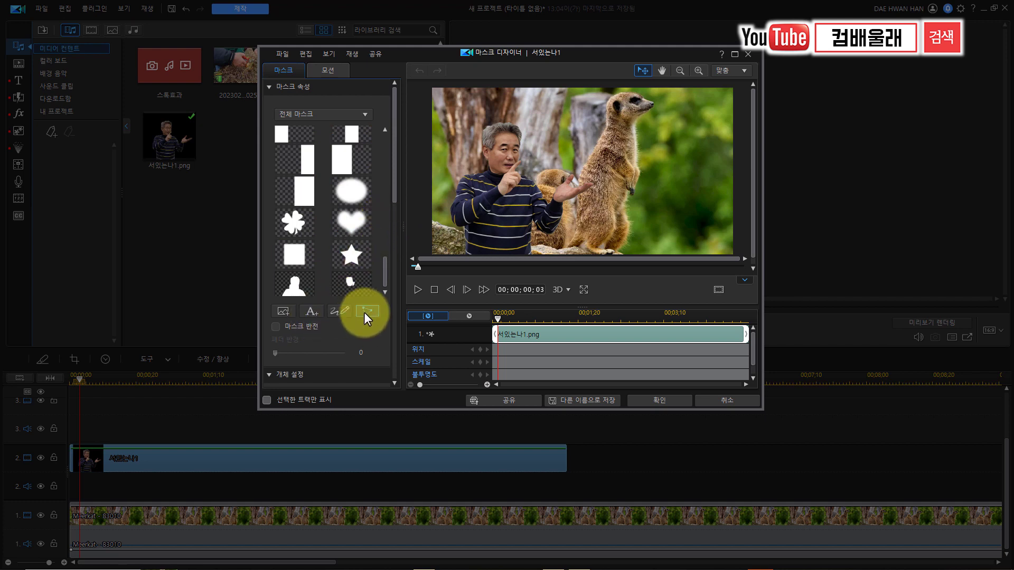
Try the star, clover, heart and soft oval preset masks on the man image.
left_click(347, 250)
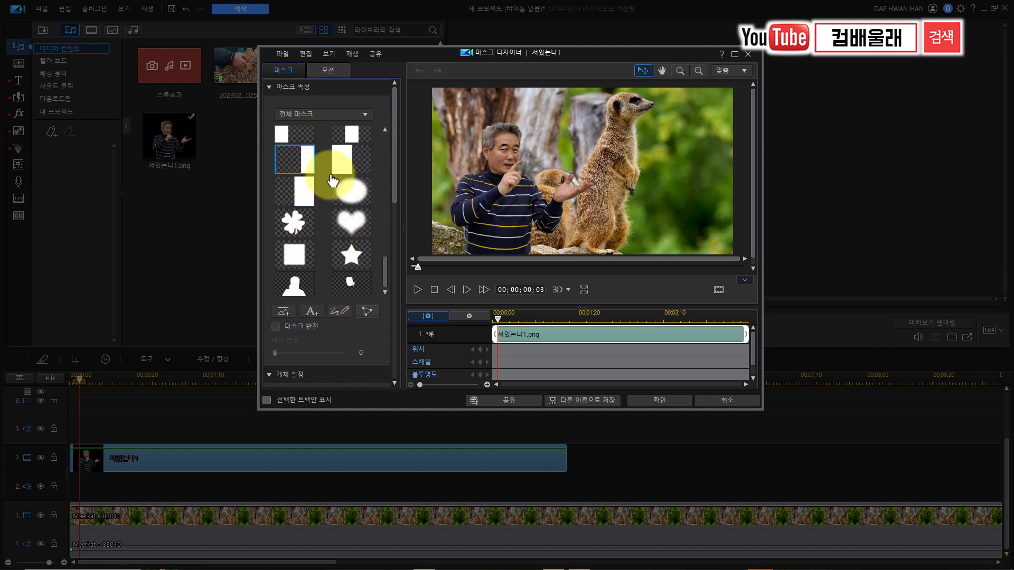
mouse_move(395, 184)
left_mouse_down()
mouse_move(393, 217)
mouse_move(394, 193)
left_mouse_up()
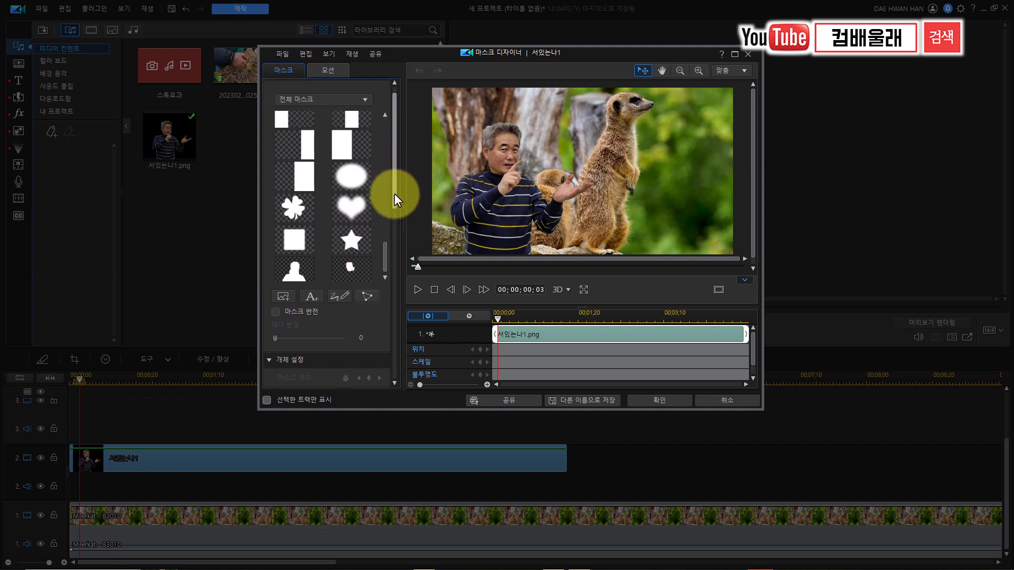
left_click(351, 246)
left_click_drag(507, 181, 493, 202)
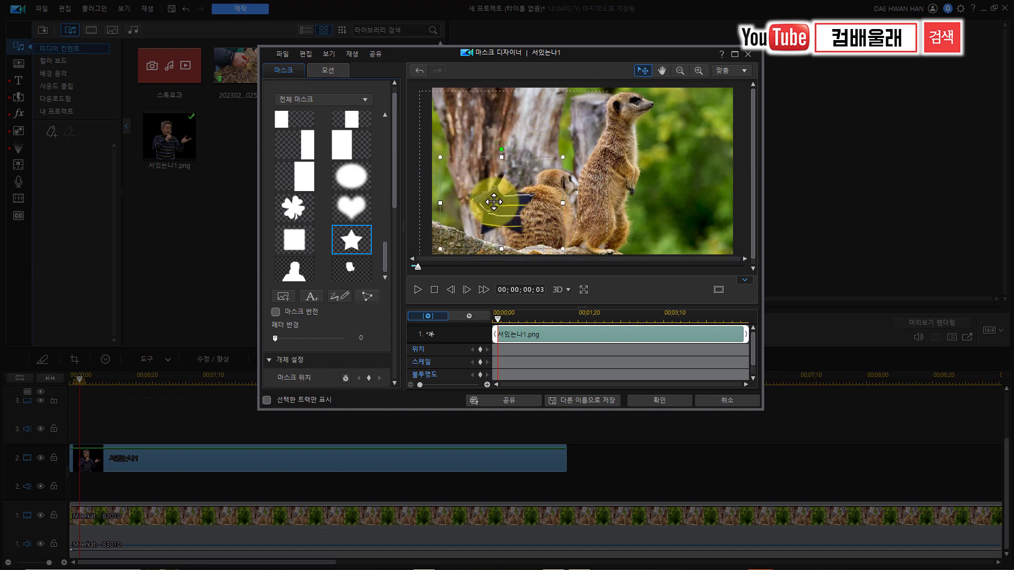
left_click(296, 208)
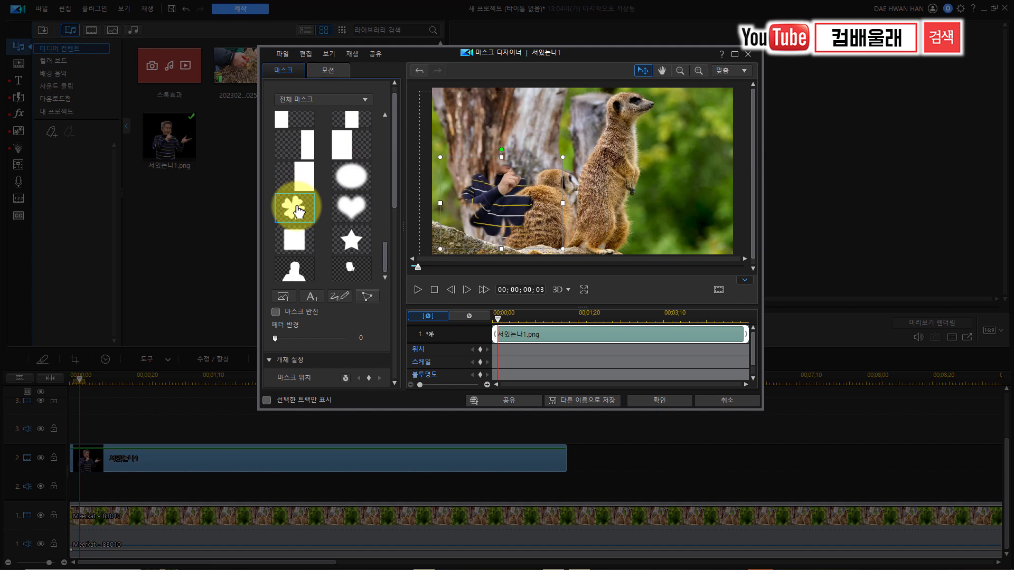
left_click(354, 212)
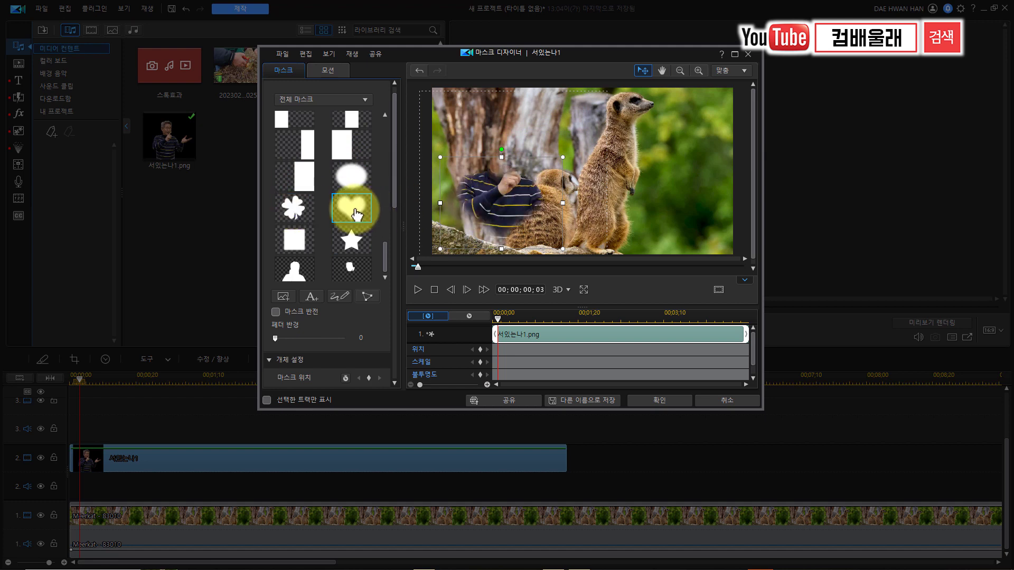
left_click(359, 180)
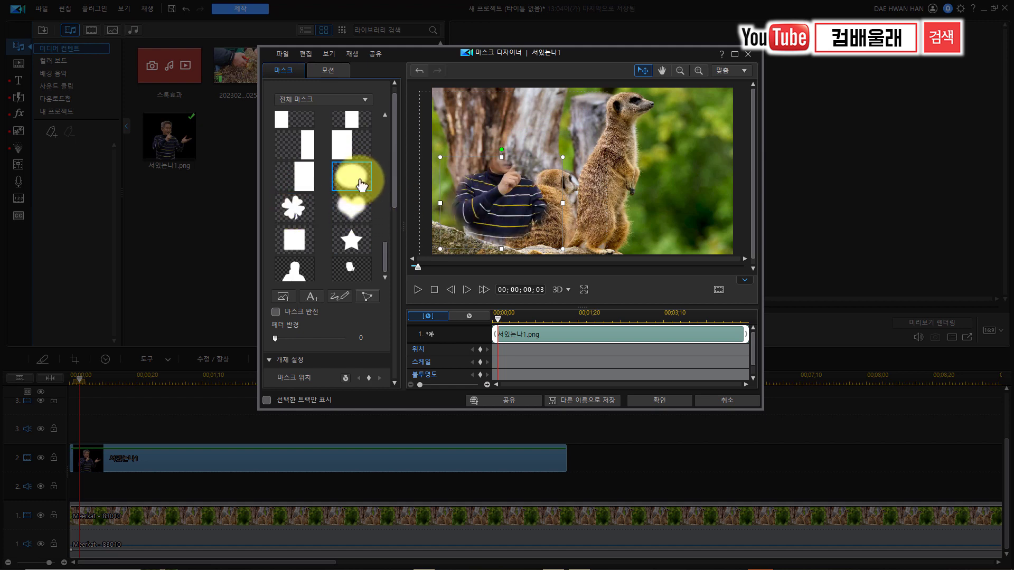
Move the soft oval mask over the man's head and shrink it to frame only his face.
left_click(483, 190)
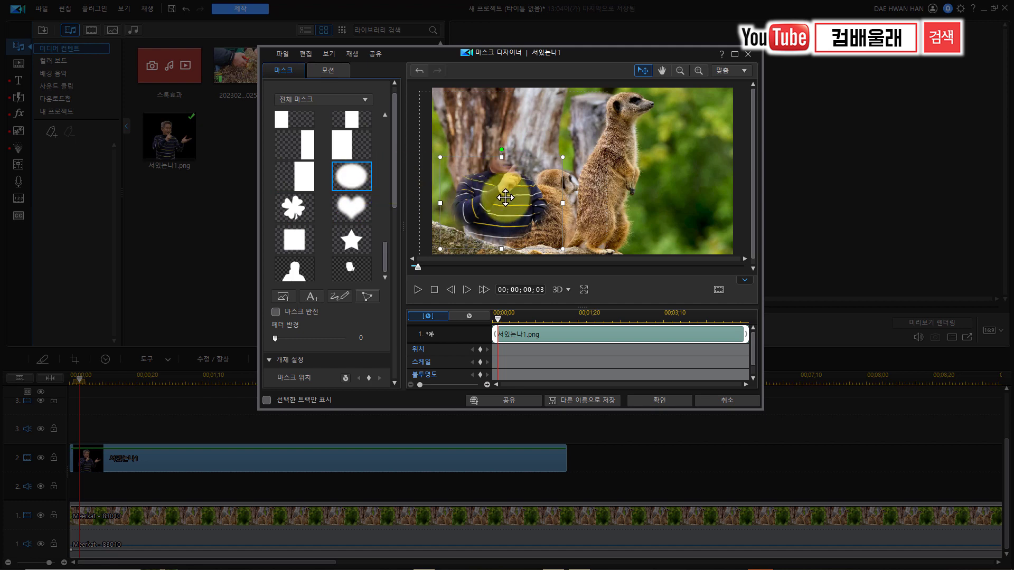
left_click_drag(505, 197, 512, 156)
left_click_drag(459, 202, 472, 186)
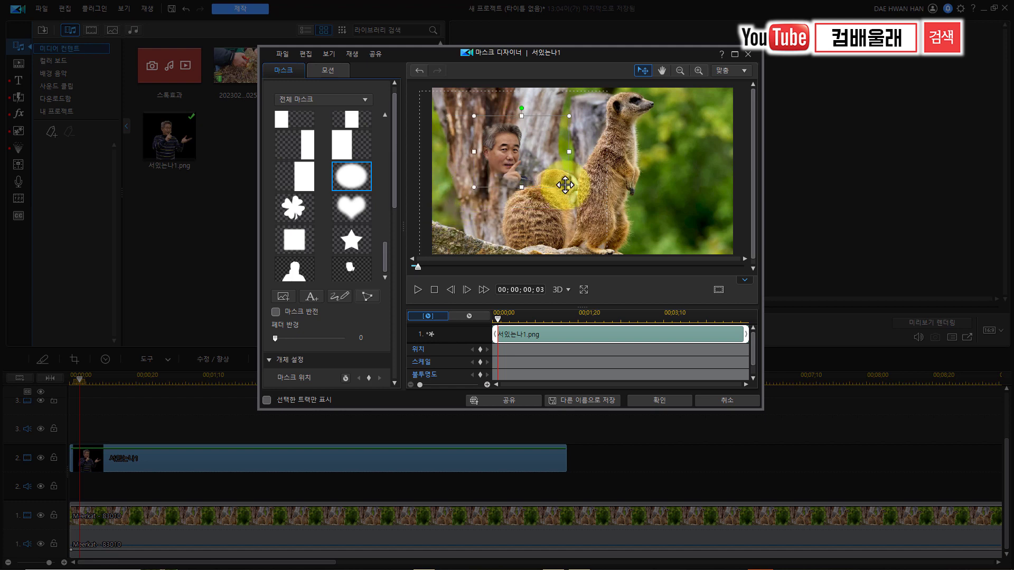
left_click_drag(569, 186, 539, 163)
left_click(604, 195)
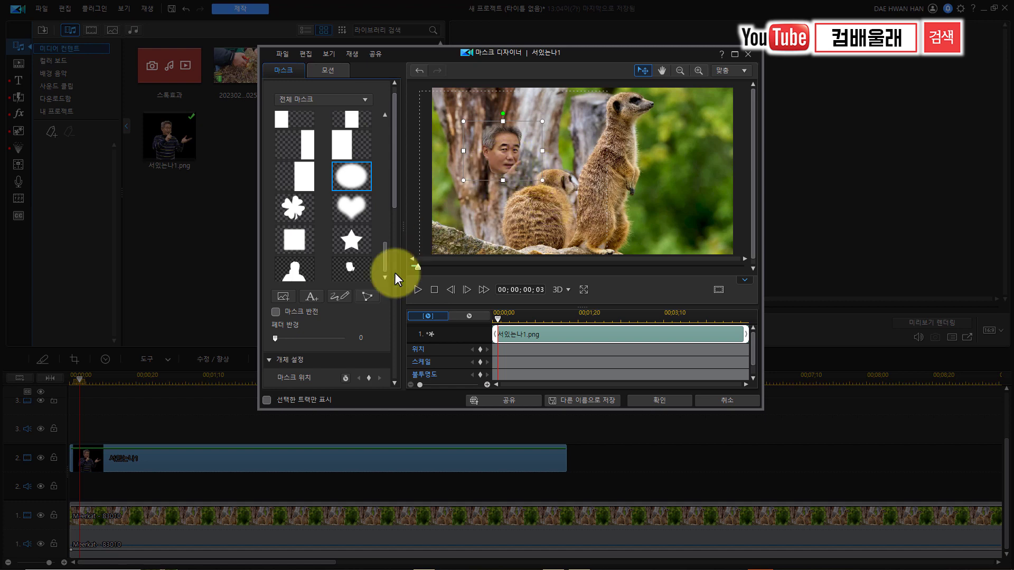
Create a custom selection mask by placing points around the man's head and body and closing the outline.
scroll(383, 261, "down", 1)
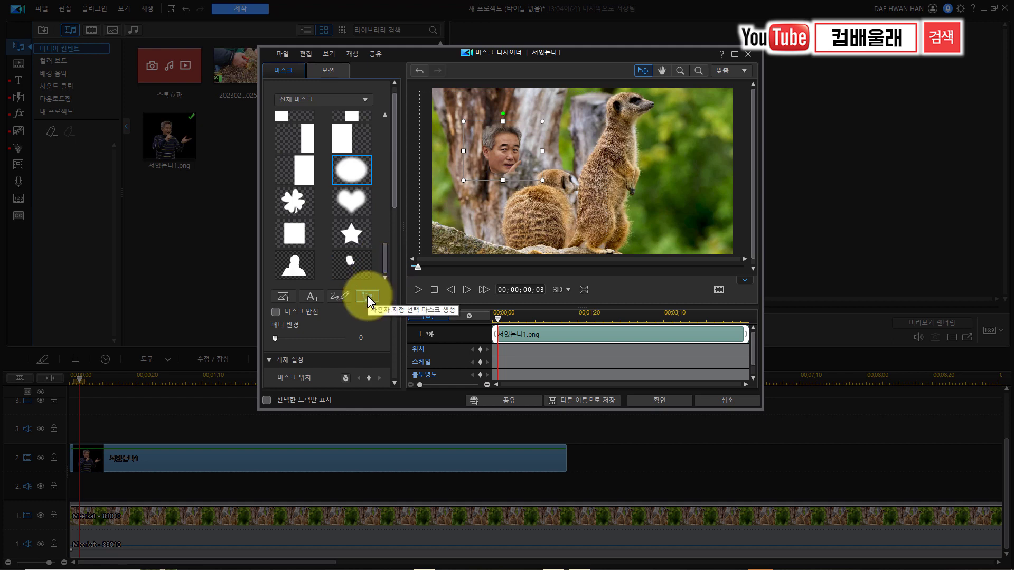
left_click(367, 295)
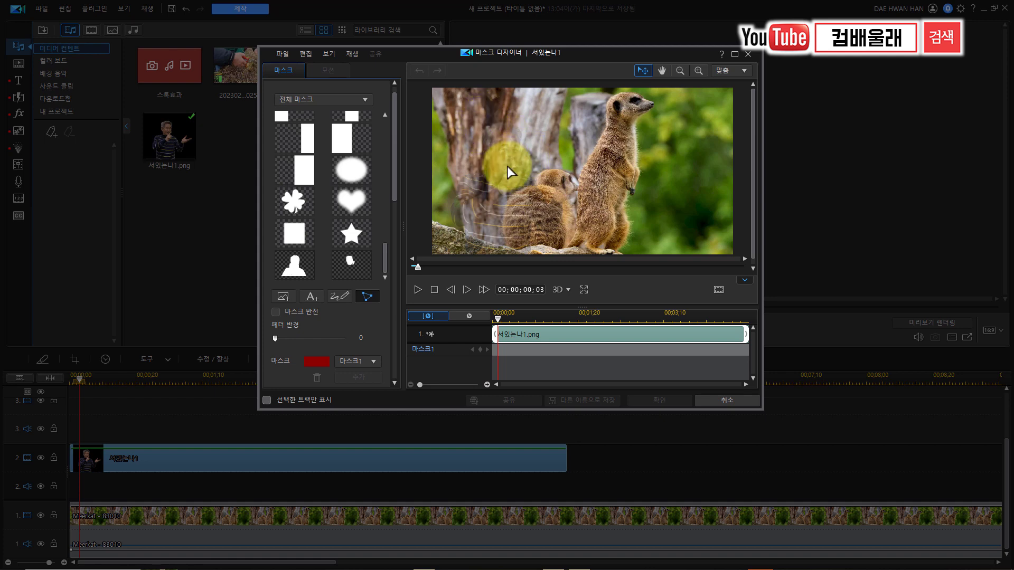
left_click(486, 118)
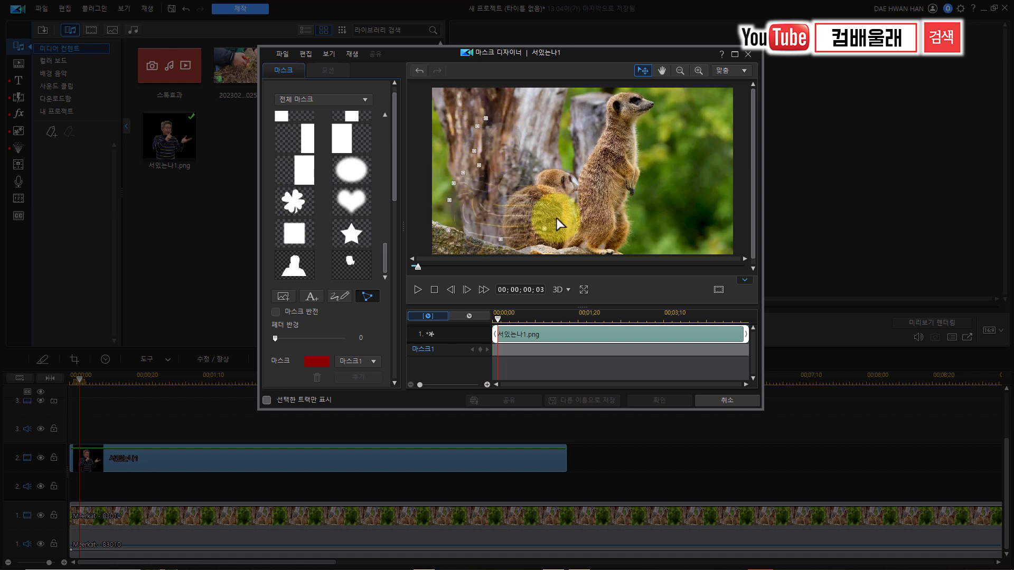
left_click(486, 118)
left_click_drag(557, 195, 560, 212)
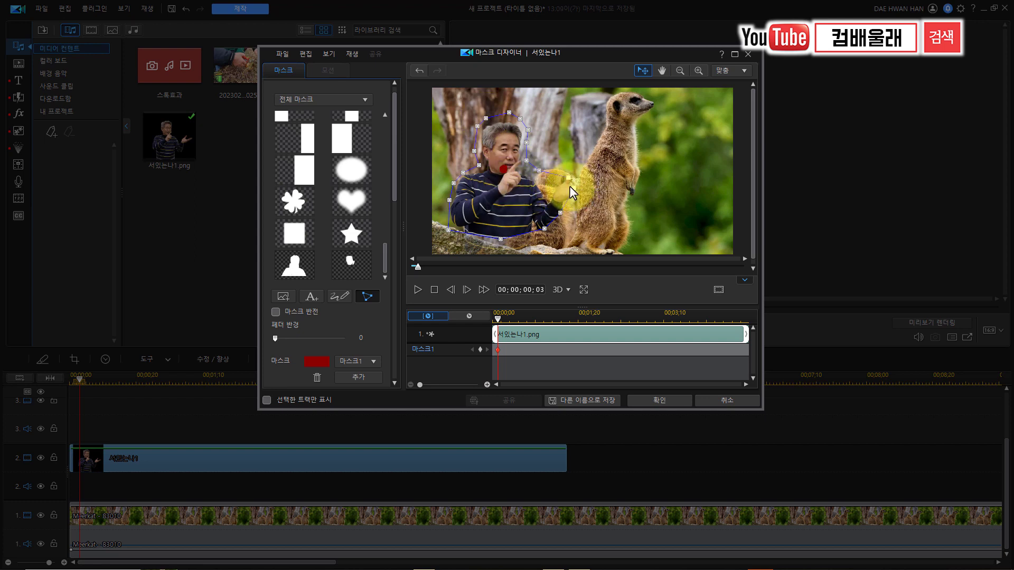
Reshape the custom mask outline to take in the man's outstretched hand, and preview the clip.
left_click_drag(566, 185, 614, 196)
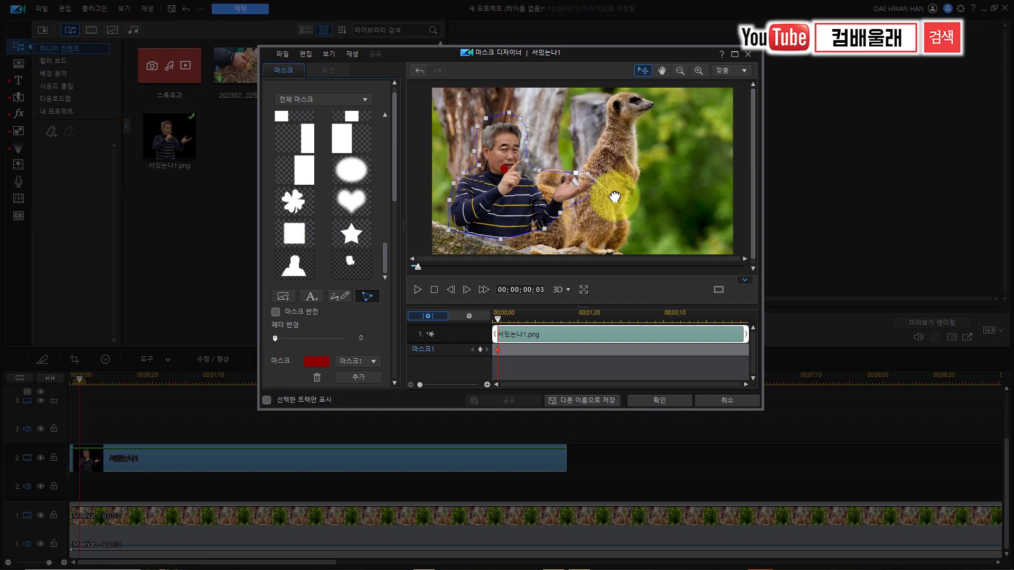
left_click(555, 175)
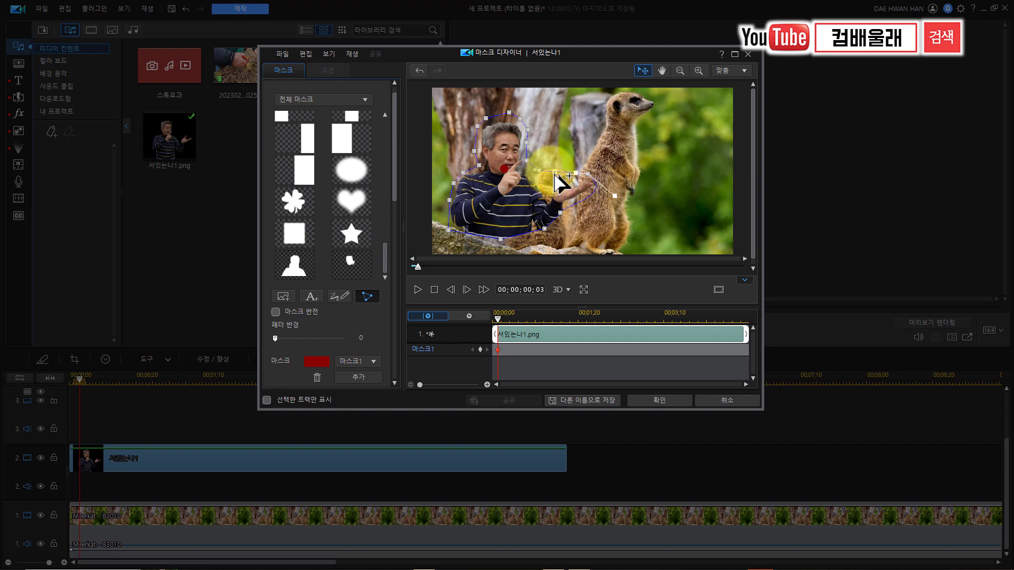
left_click_drag(551, 172, 546, 204)
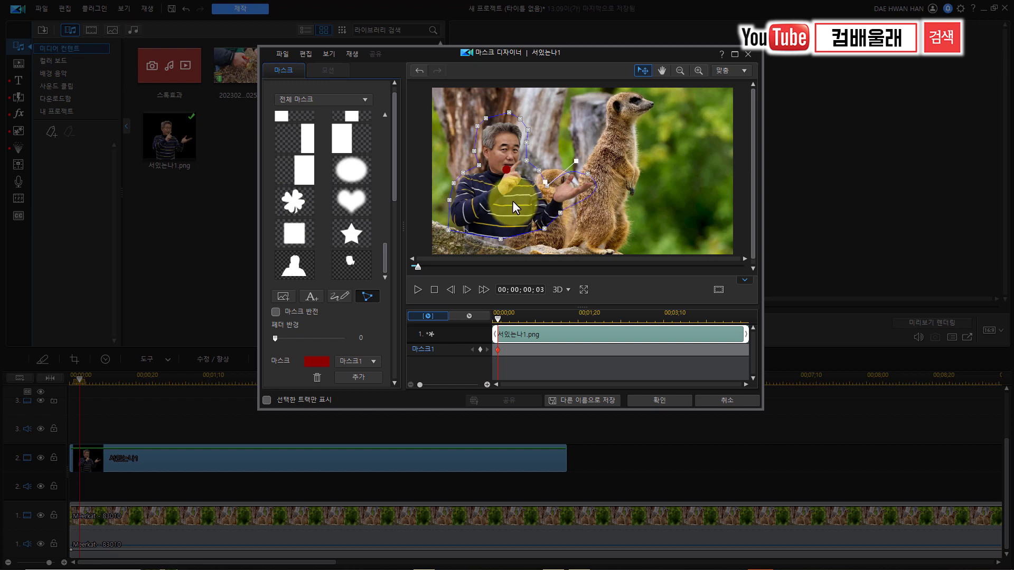
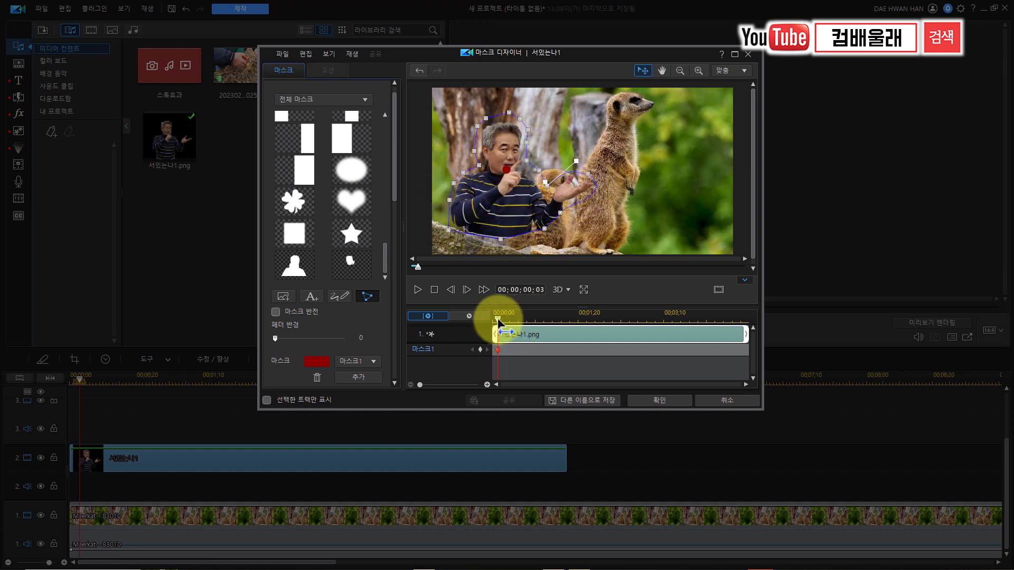
left_click(417, 290)
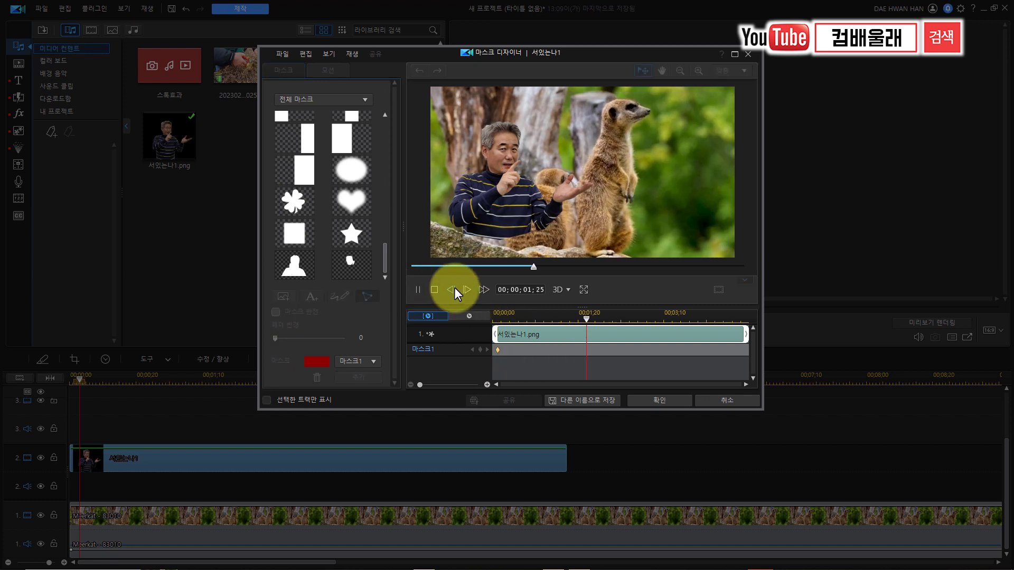
left_click(434, 289)
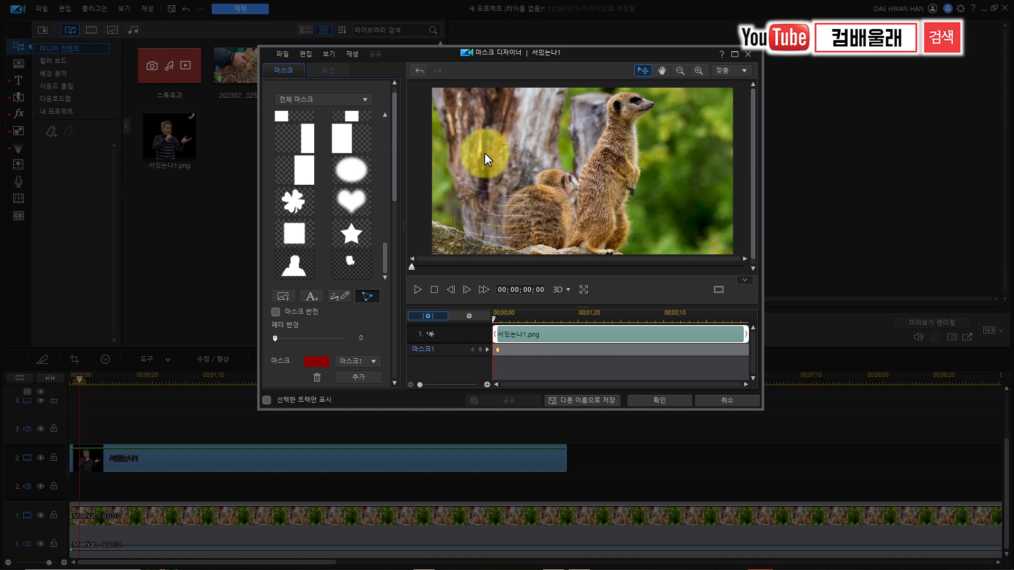
Add a 마스크1 keyframe at 00;00;00;16 and pull the mask points inward to cut off the outstretched arm.
left_click(479, 349)
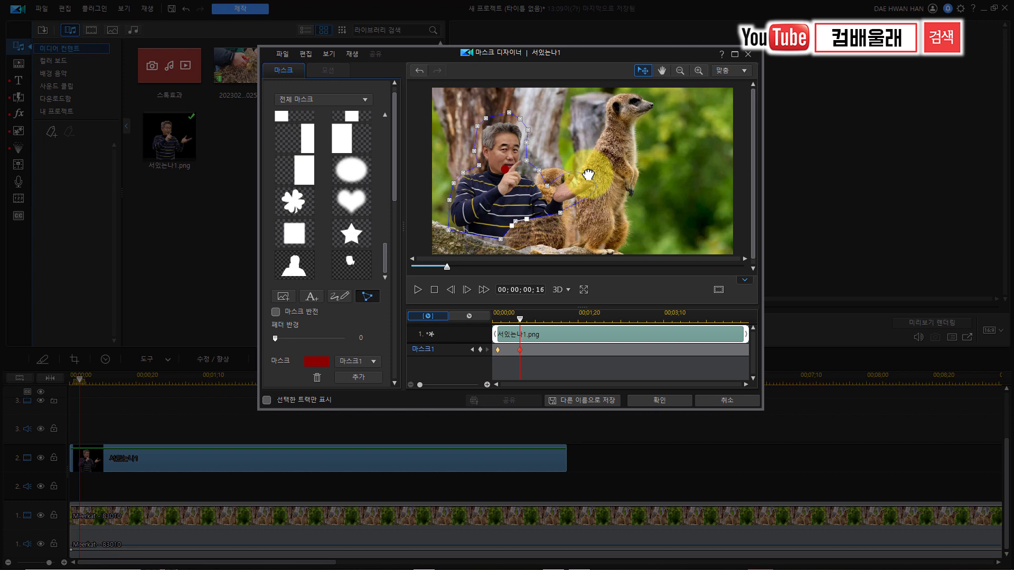
left_click_drag(591, 170, 548, 193)
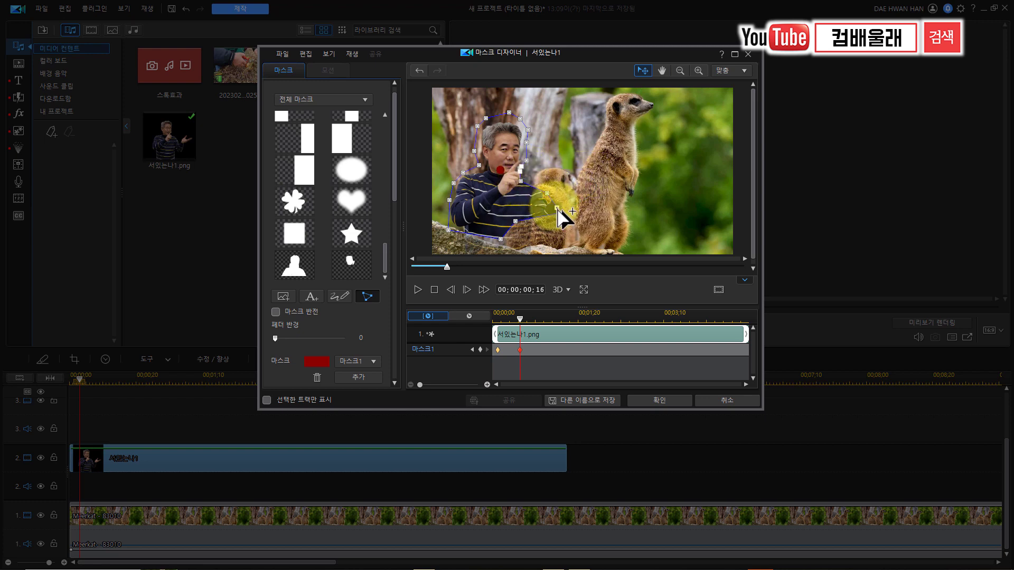
left_click(529, 206)
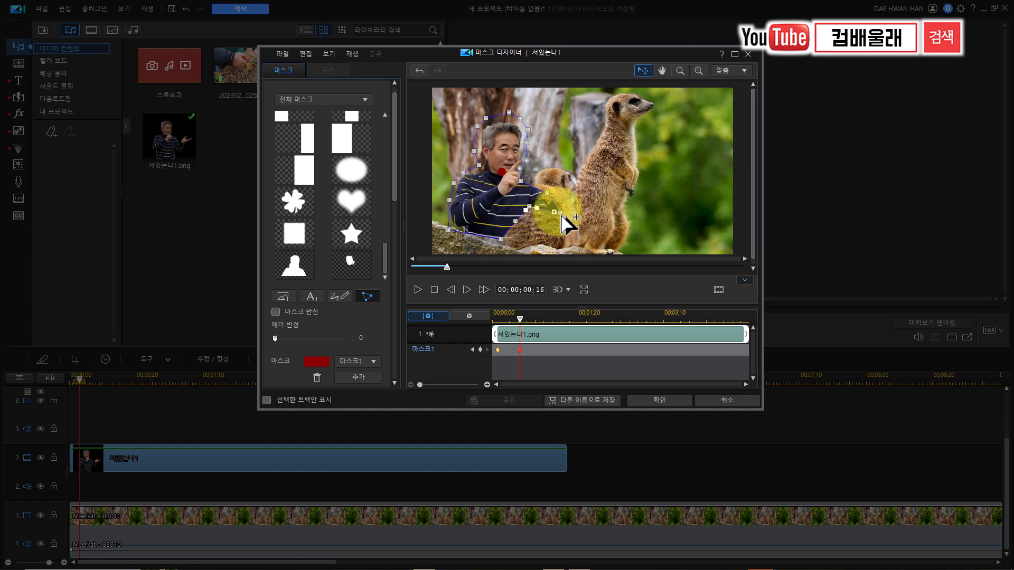
left_click_drag(529, 206, 528, 199)
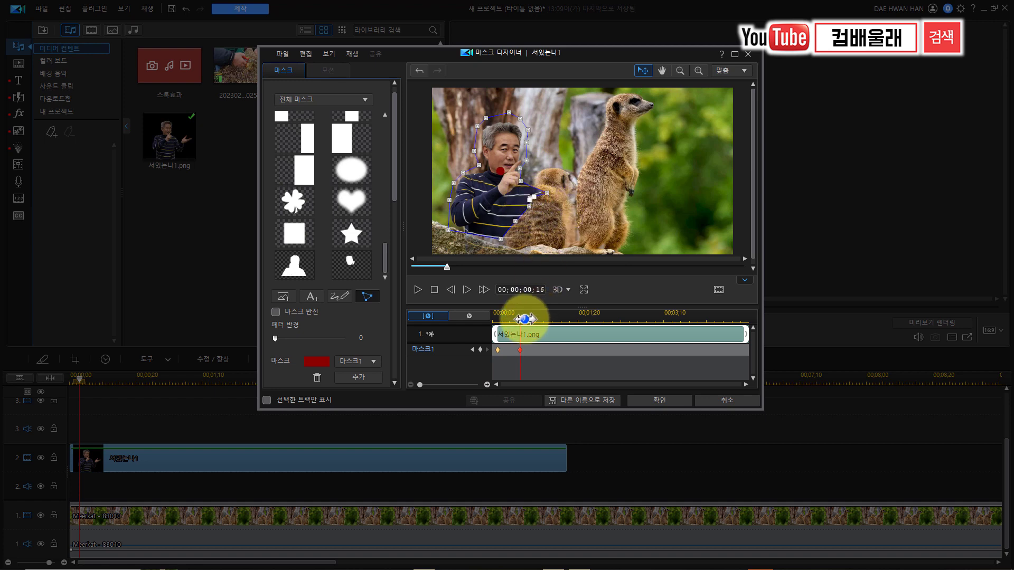
Rewind to the clip's start and play the mask animation in the designer.
left_click_drag(519, 320, 491, 323)
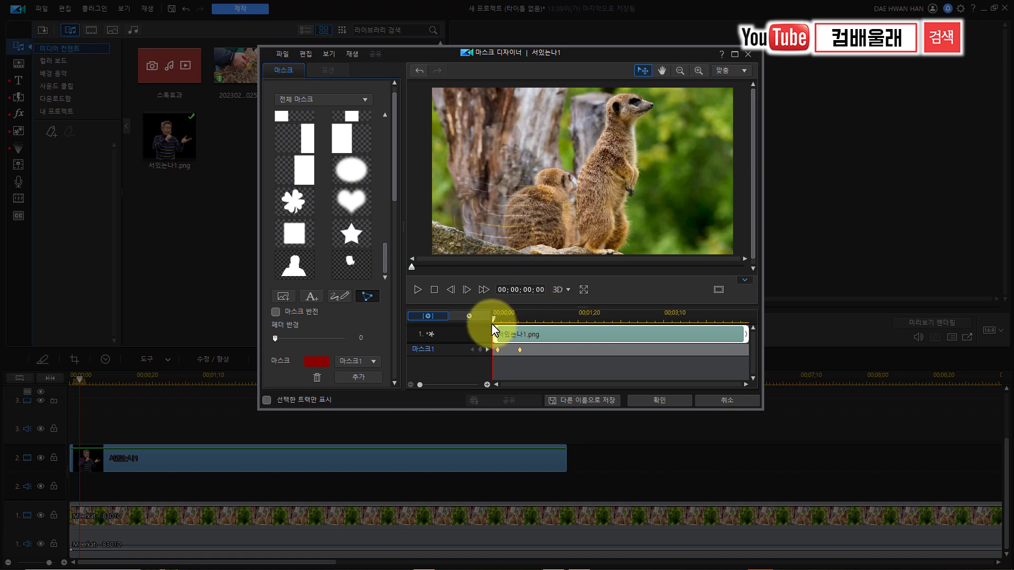
key("space")
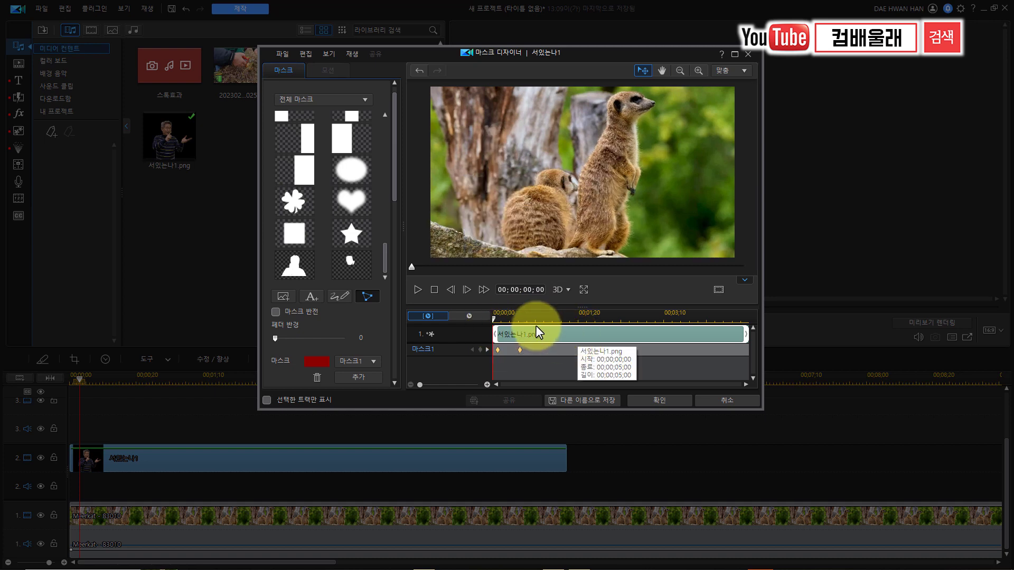
key("space")
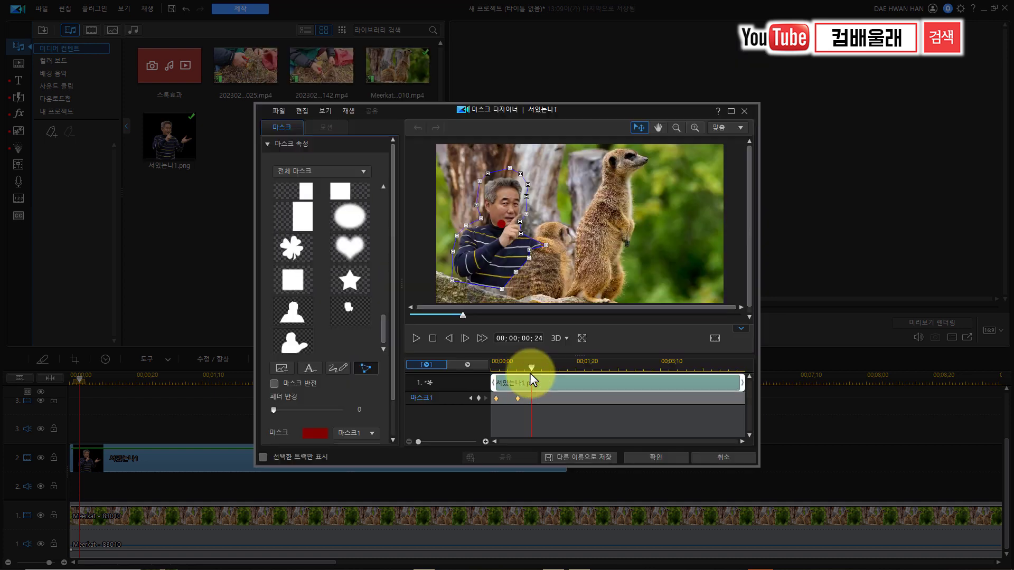
Reshape the mask outline at 00;00;01;00 and two further points in time, recording 마스크1 keyframes, and play the animation from the start.
left_click_drag(519, 375, 544, 372)
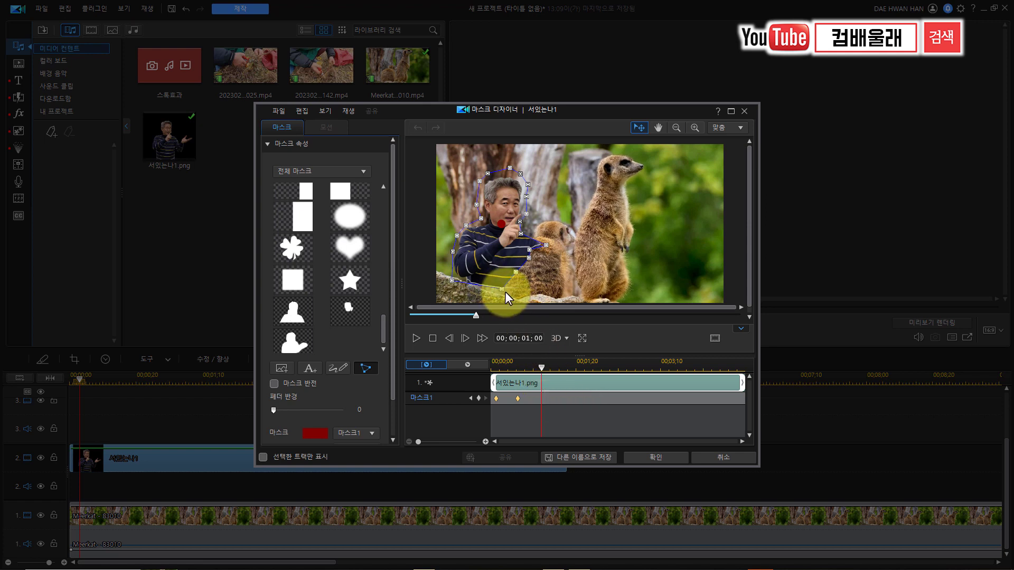
left_click_drag(501, 289, 502, 203)
left_click(453, 251)
left_click(577, 368)
left_click(616, 368)
left_click(478, 206)
left_click_drag(616, 368, 483, 391)
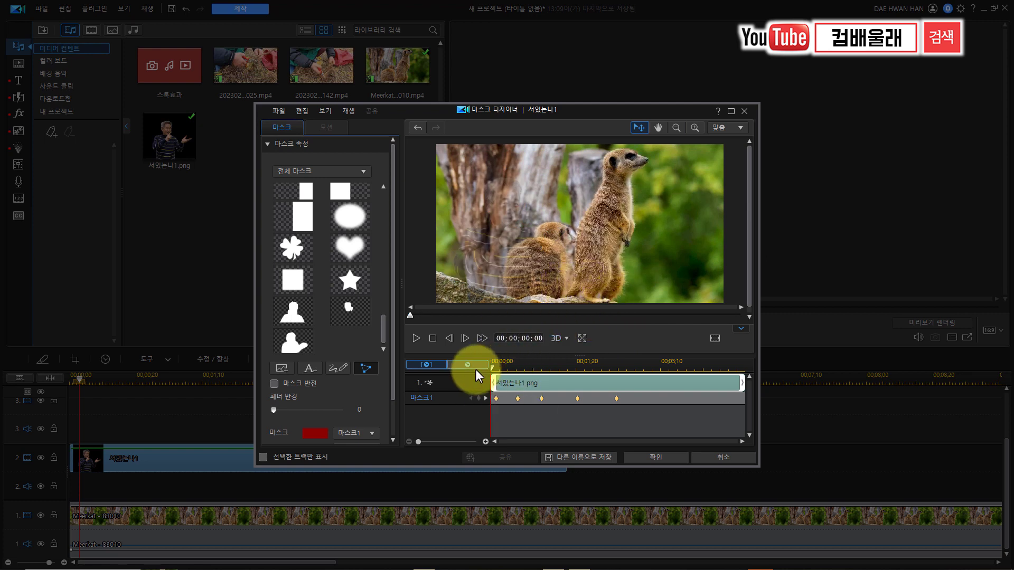
left_click(416, 337)
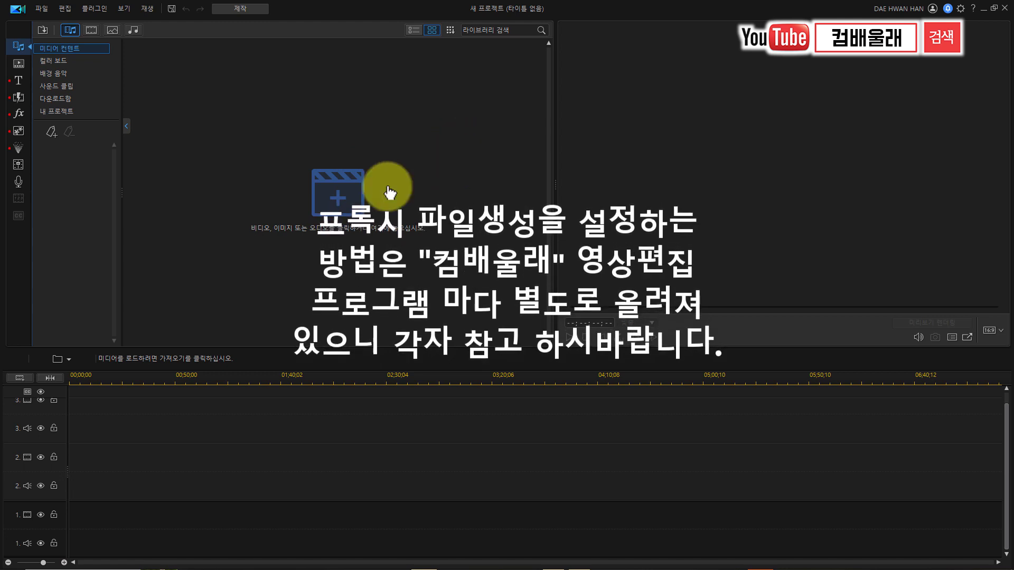
Import the video clips 20230218_140025 and 20230218_140142 into the media library.
left_click(338, 197)
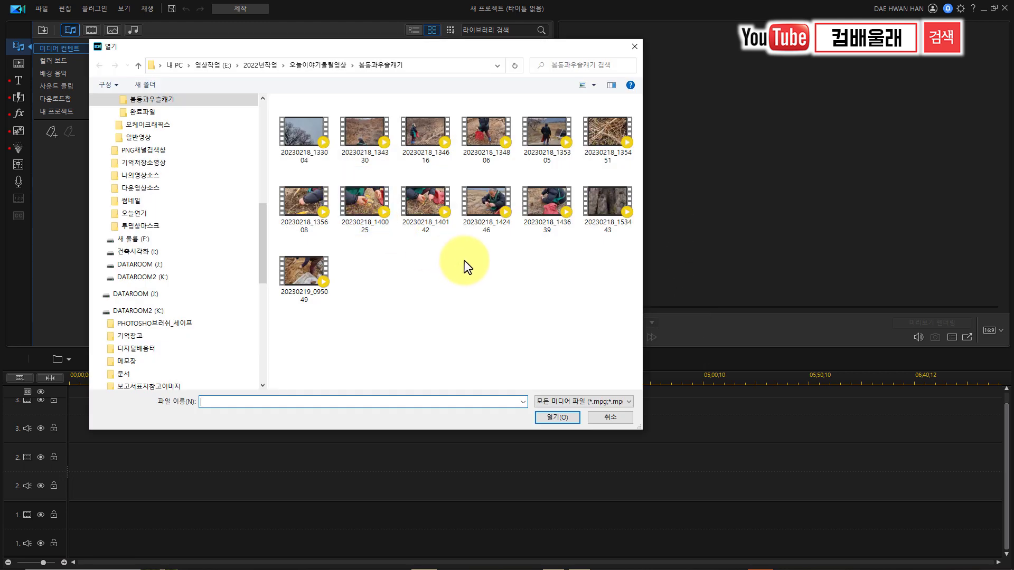
left_click(365, 200)
left_click(423, 199, "ctrl")
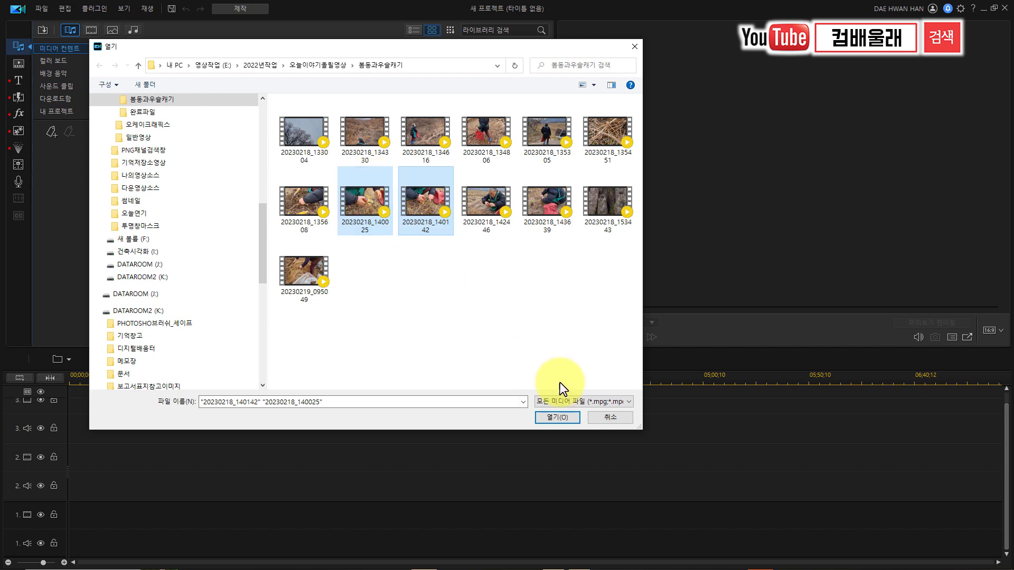
left_click(550, 417)
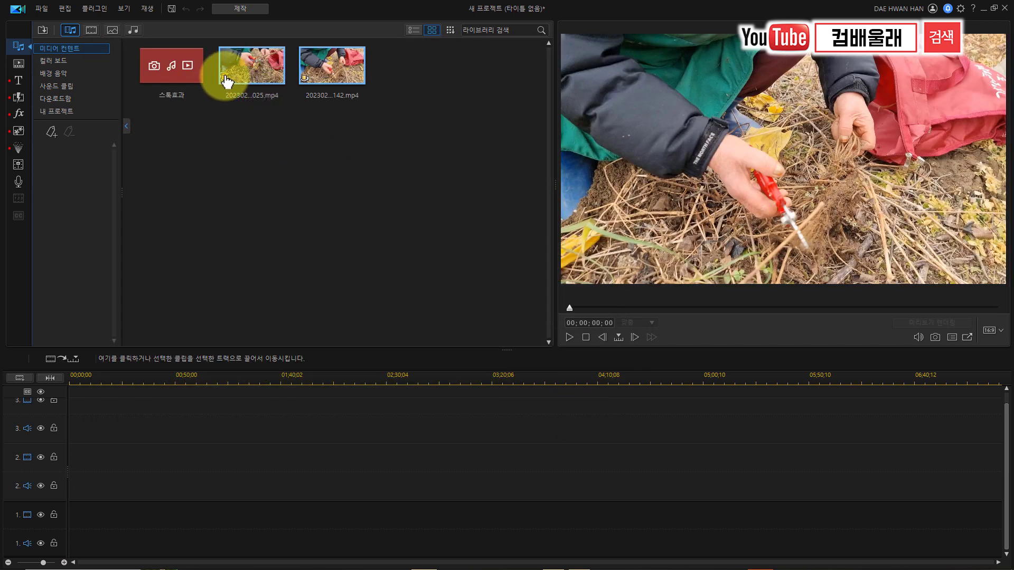
Place the clip 20230218_140025 from the media library at the start of video track 1.
left_click(308, 82)
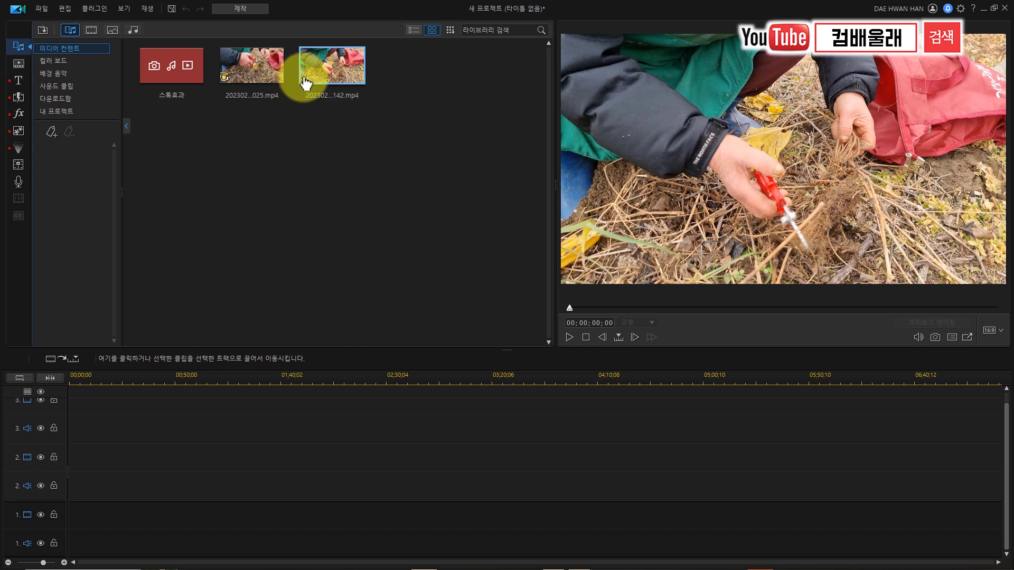
left_click(234, 80, "ctrl")
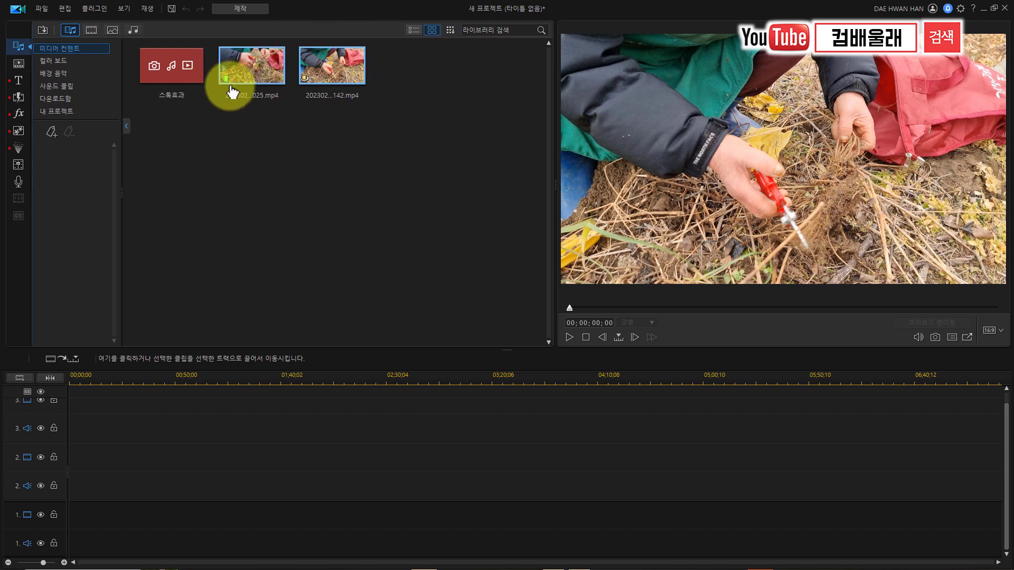
left_click_drag(253, 80, 71, 504)
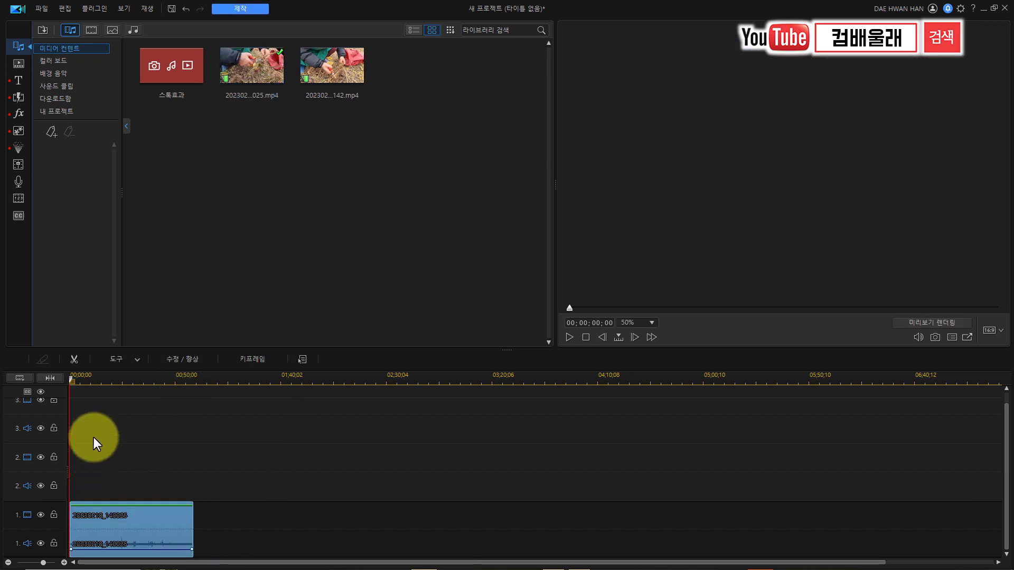
Play the clip 20230218_140025 and scrub to about 00;00;38;00 to check how smoothly it previews, leaving the clip selected.
left_click(88, 378)
key("space")
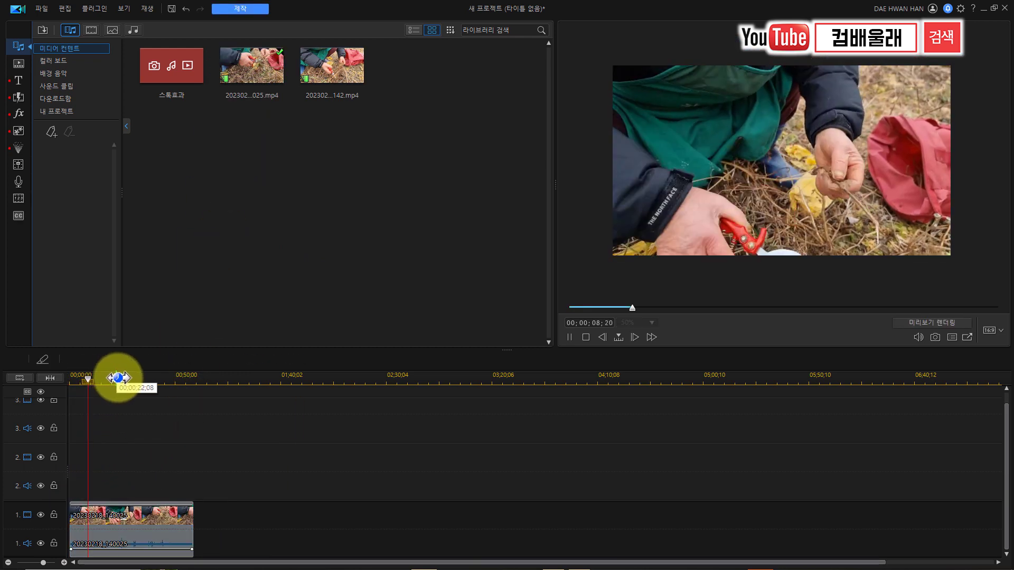
left_click_drag(90, 380, 104, 423)
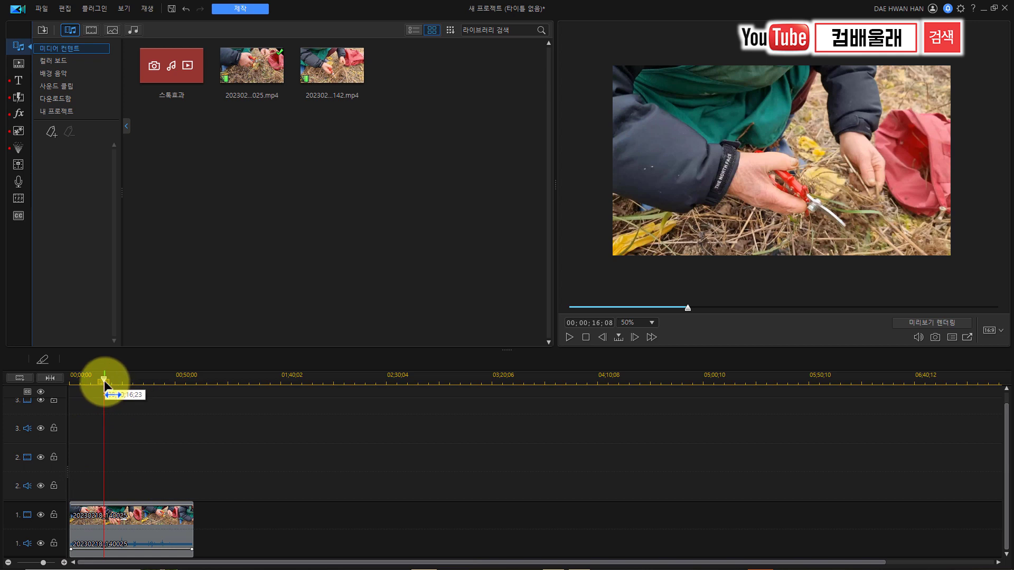
left_click_drag(107, 384, 149, 403)
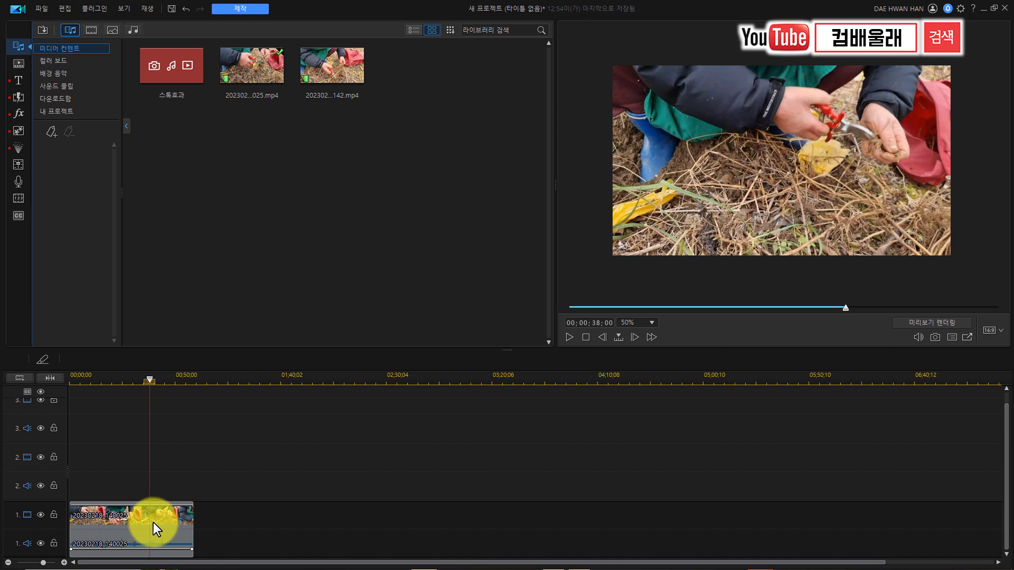
left_click(151, 515)
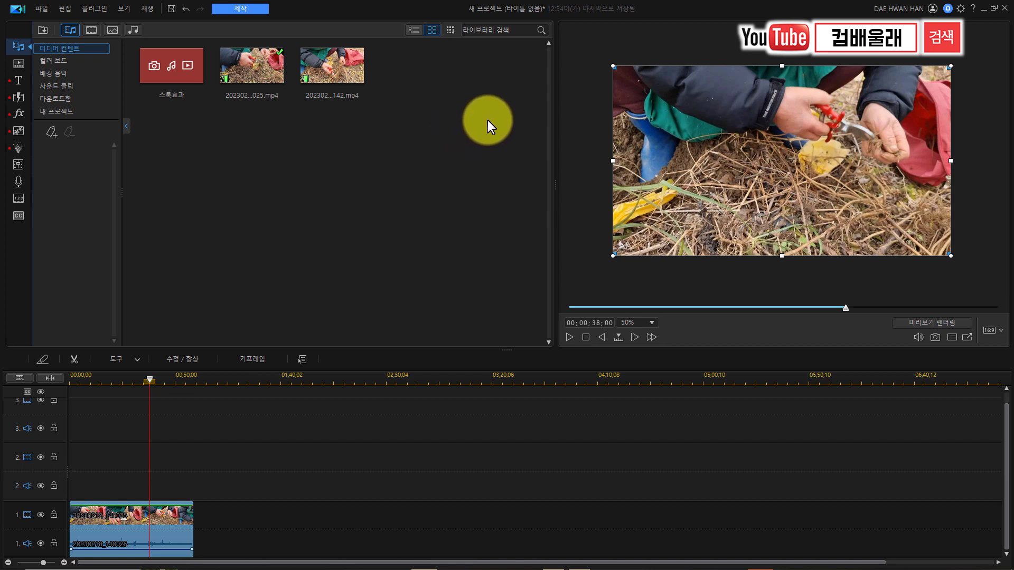
Minimize the editor and open the ShadowEditFiles folder from the desktop to view the generated proxy videos.
left_click(982, 11)
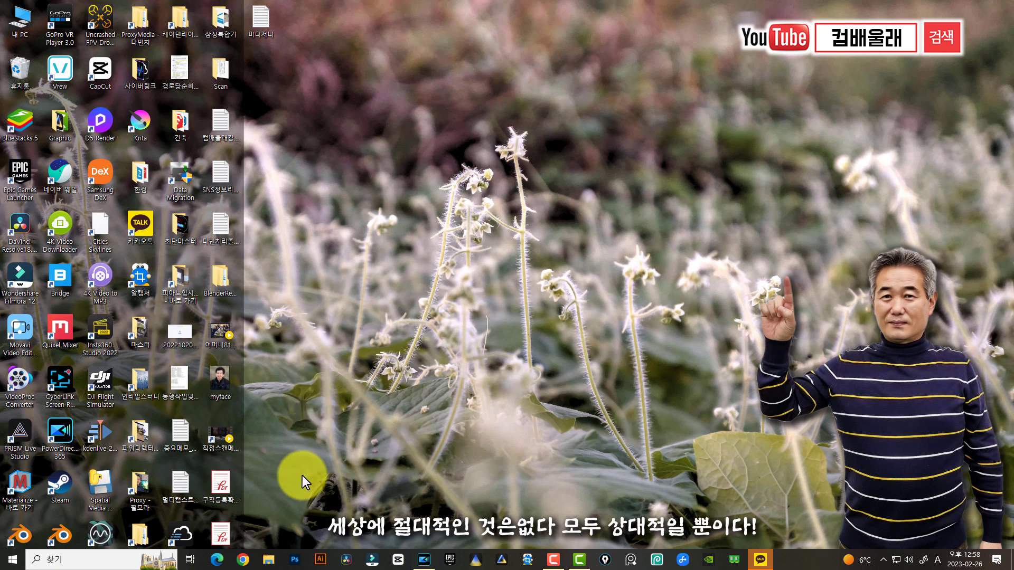
double_click(139, 432)
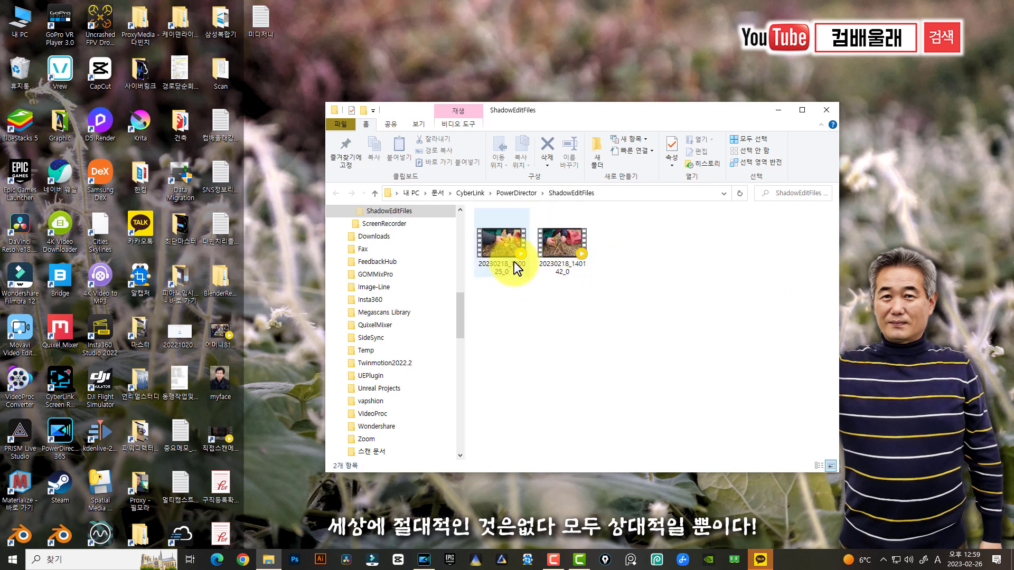
mouse_move(502, 243)
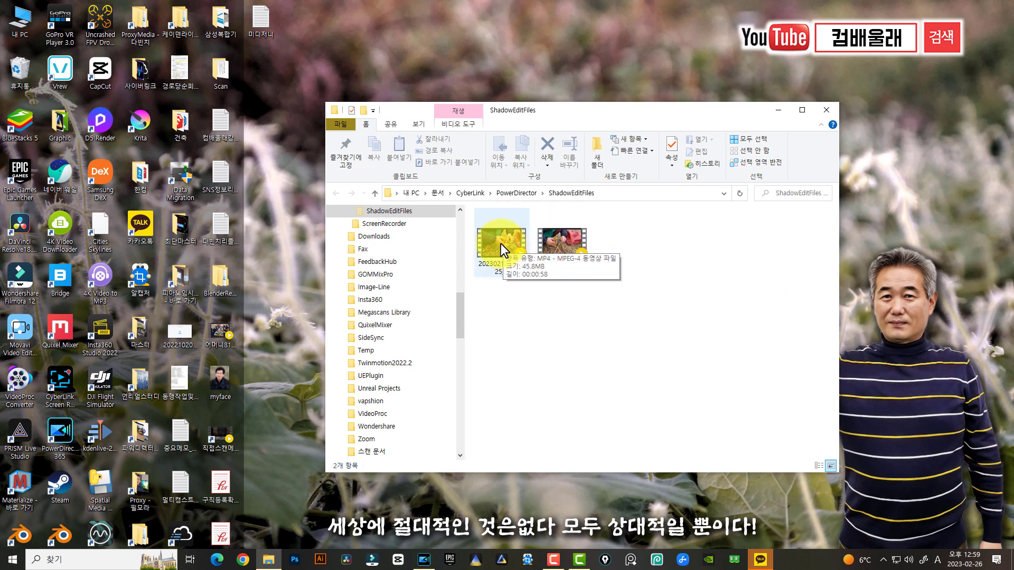
Examine the frame width and height in the detailed properties of the proxy file 20230218_140025_0, and close the properties.
left_click(499, 242)
key("alt+Return")
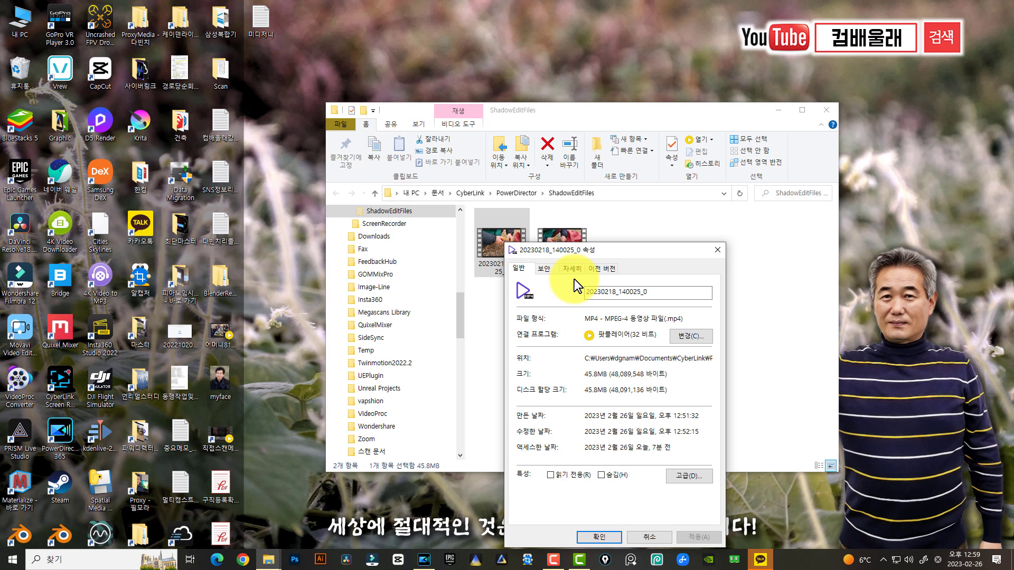
left_click(573, 272)
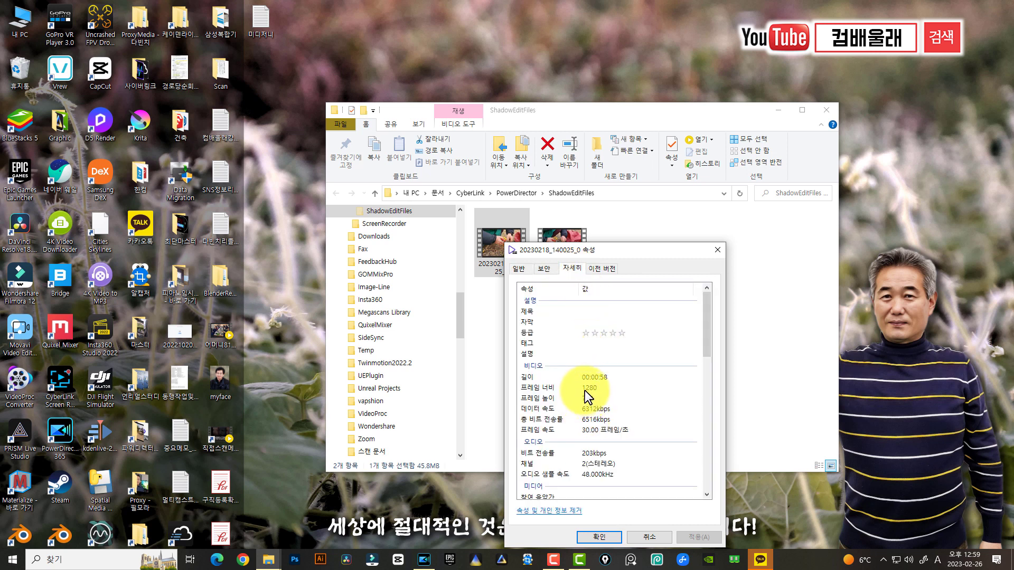
left_click(601, 399)
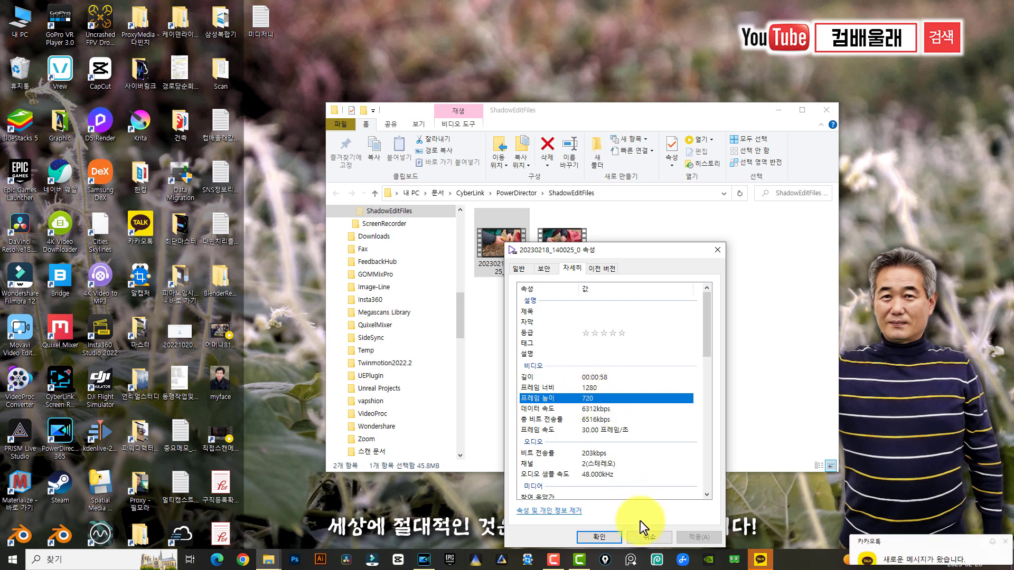
left_click(641, 537)
Select both proxy videos in the ShadowEditFiles folder to check their combined size, and clear the selection.
left_click(608, 310)
left_click_drag(623, 335, 491, 235)
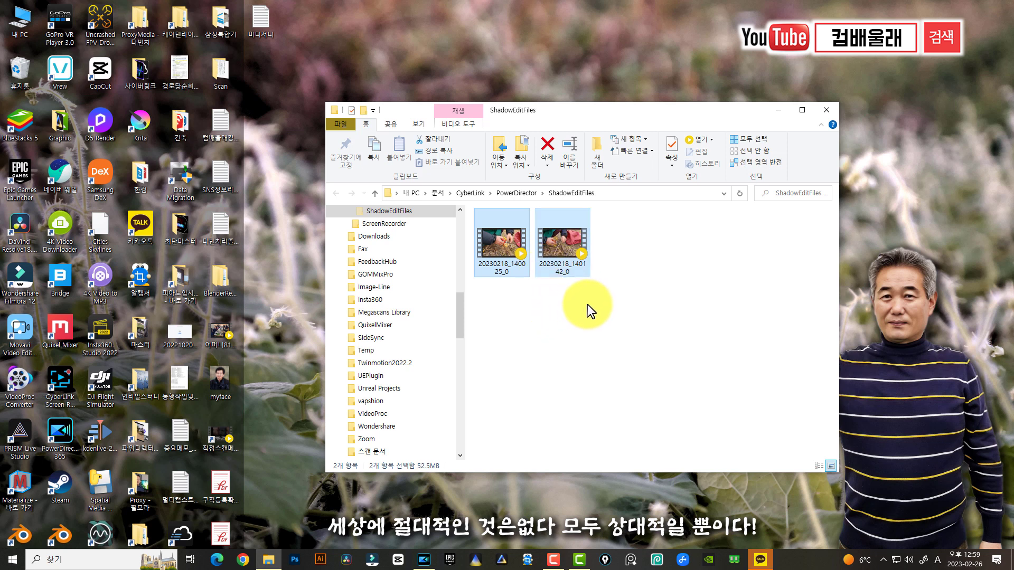
left_click_drag(603, 299, 525, 272)
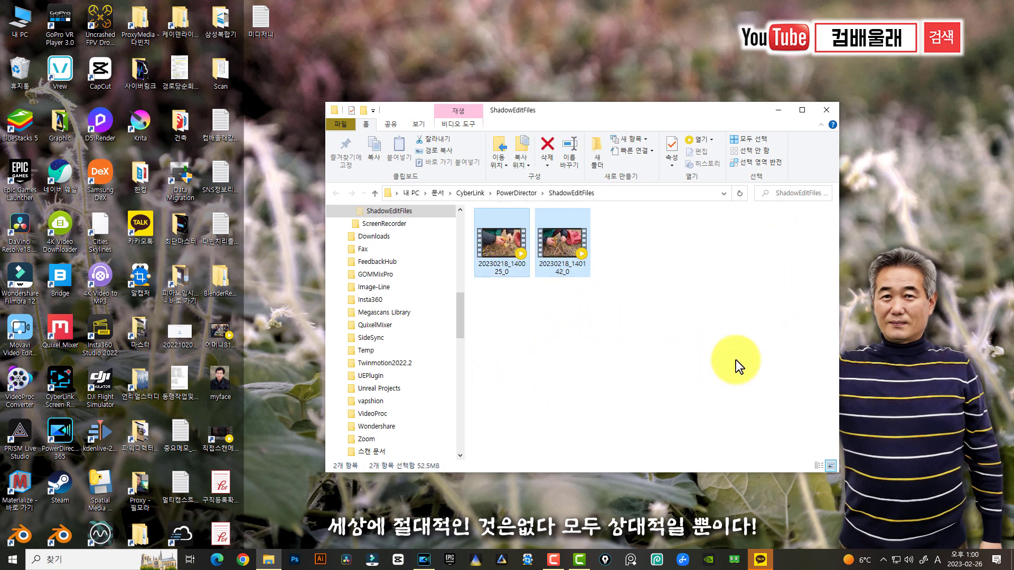
left_click(547, 322)
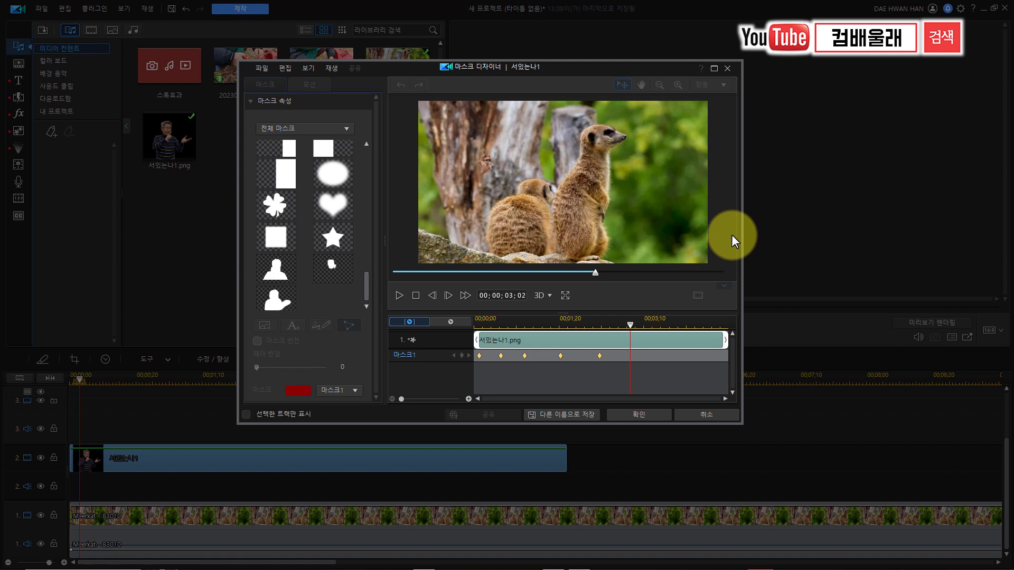
Switch to PowerDirector and close the mask designer for 서있는나1 to return to the timeline.
left_click(726, 68)
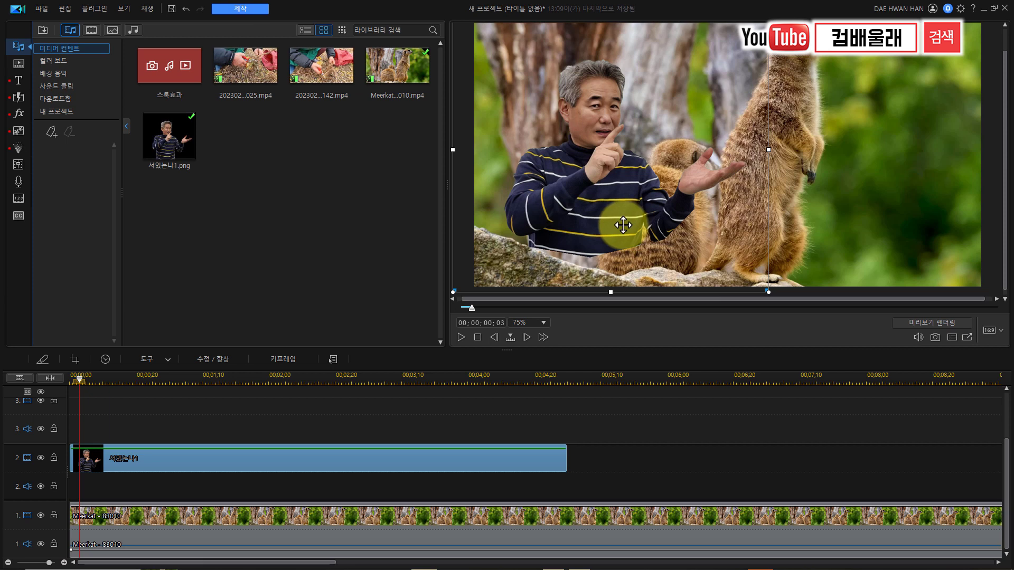